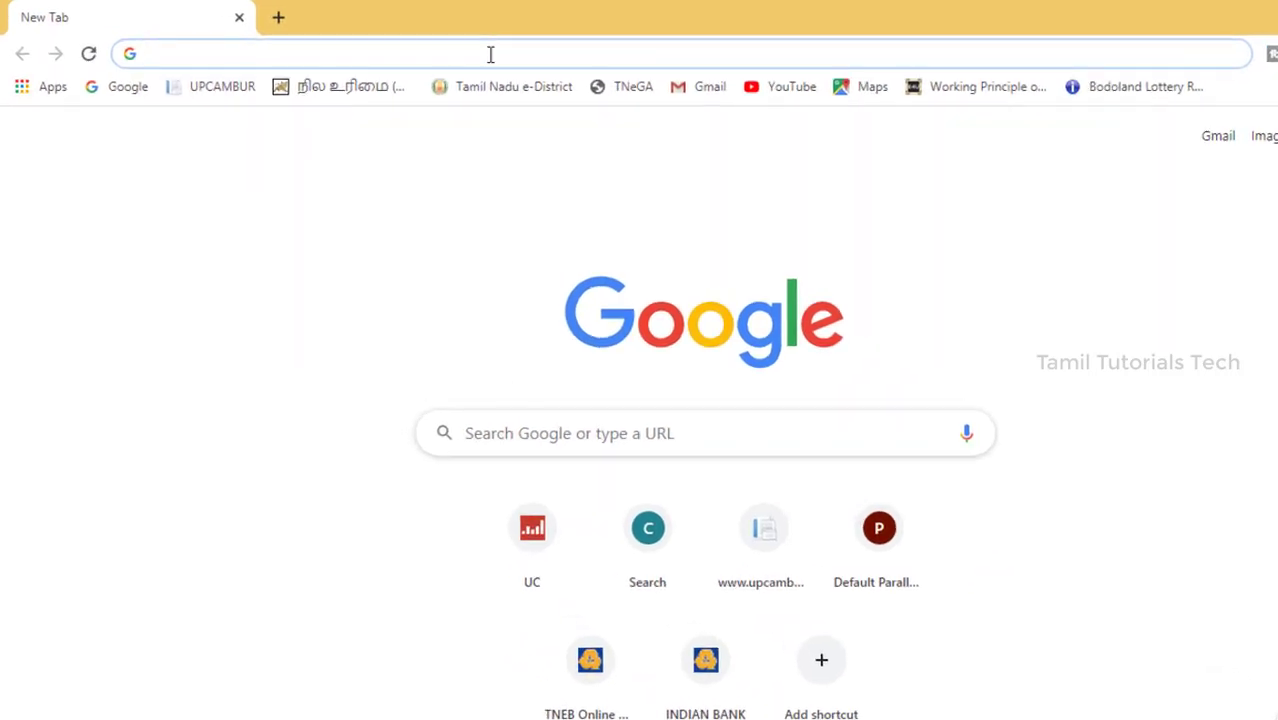
Search Google for pm kisan and open the official PM-Kisan website result.
{"action": "type", "text": "pm kiss"}
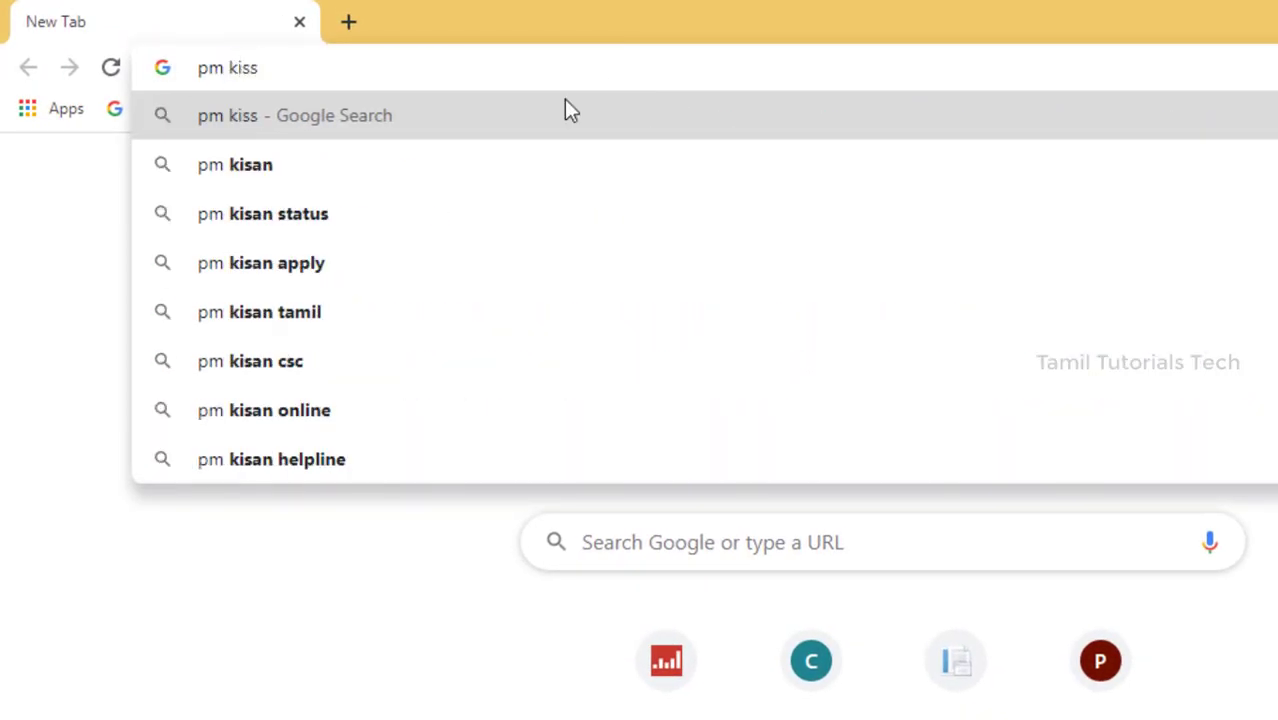
{"action": "left_click", "coordinate": [462, 176]}
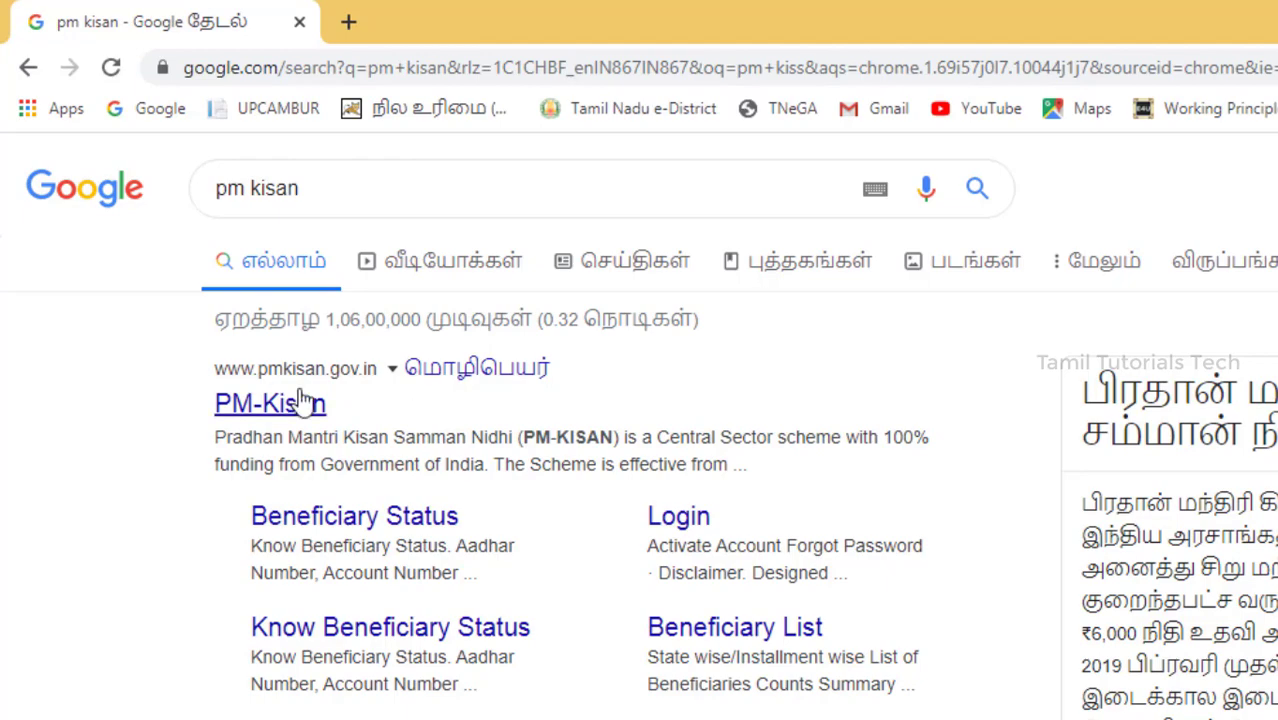
{"action": "left_click", "coordinate": [303, 400]}
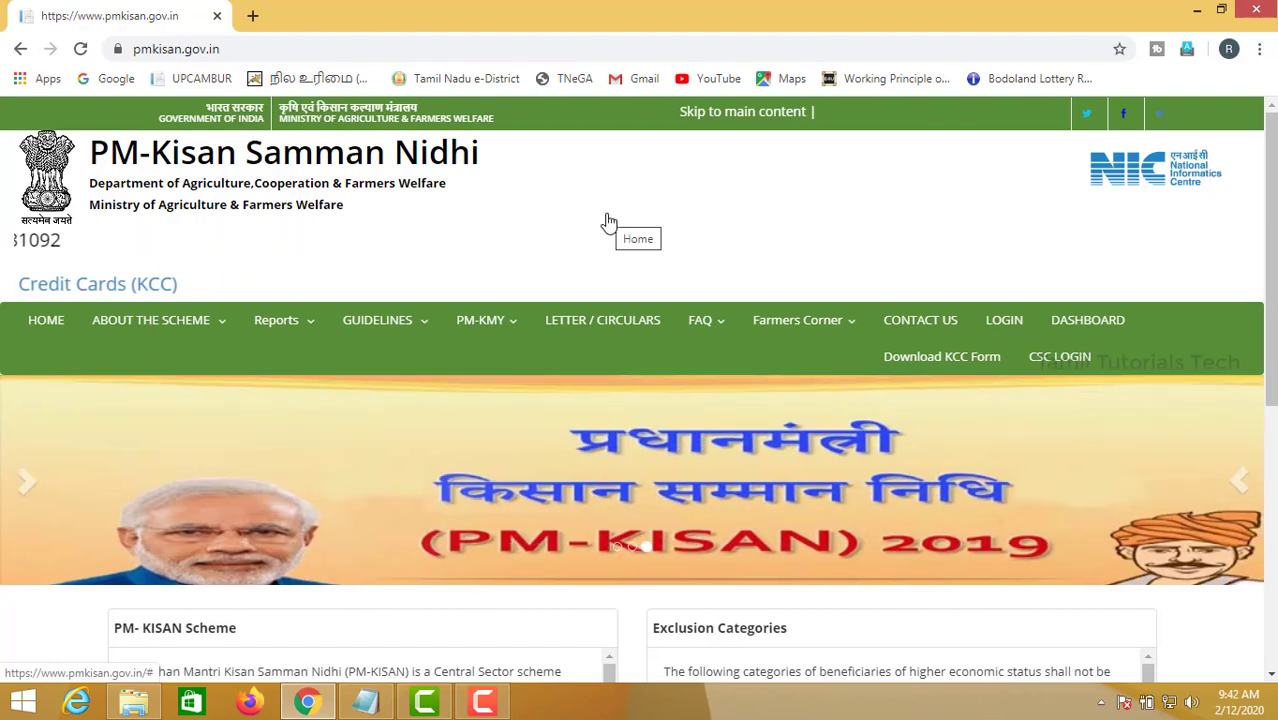
Open New Farmer Registration from Farmers Corner and enter the Aadhaar number and the displayed image code.
{"action": "mouse_move", "coordinate": [808, 343]}
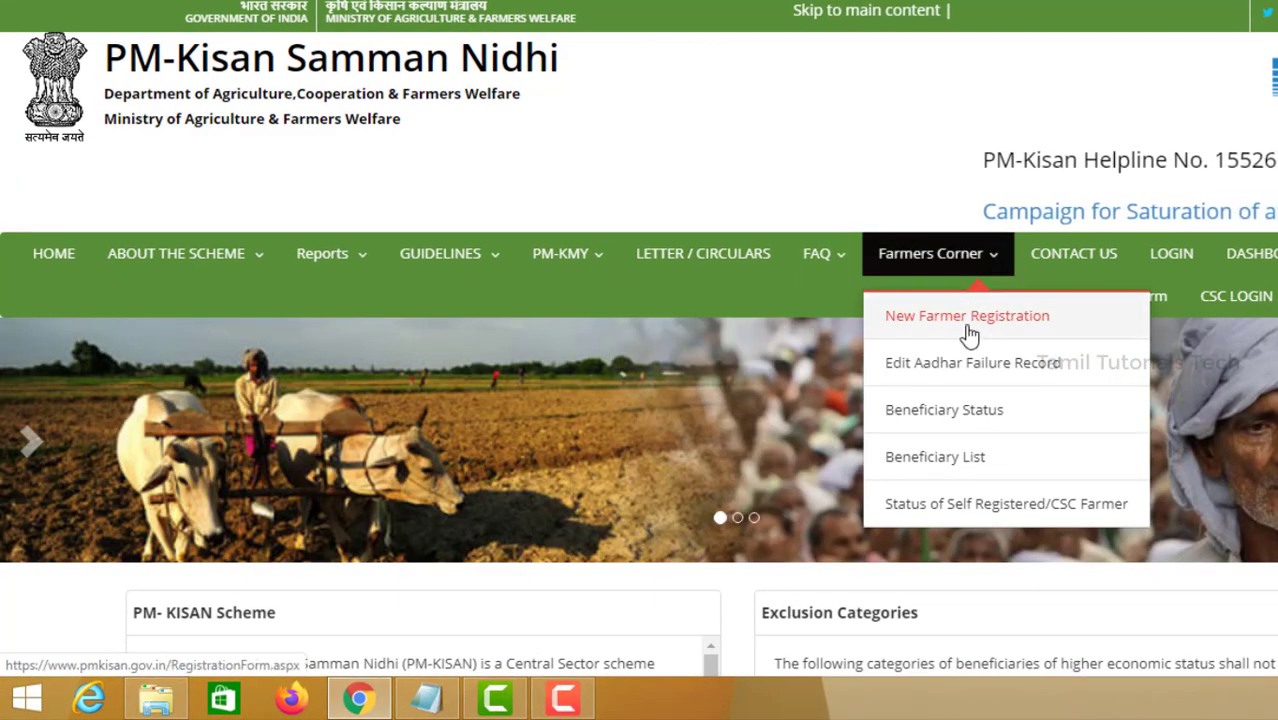
{"action": "left_click", "coordinate": [969, 335]}
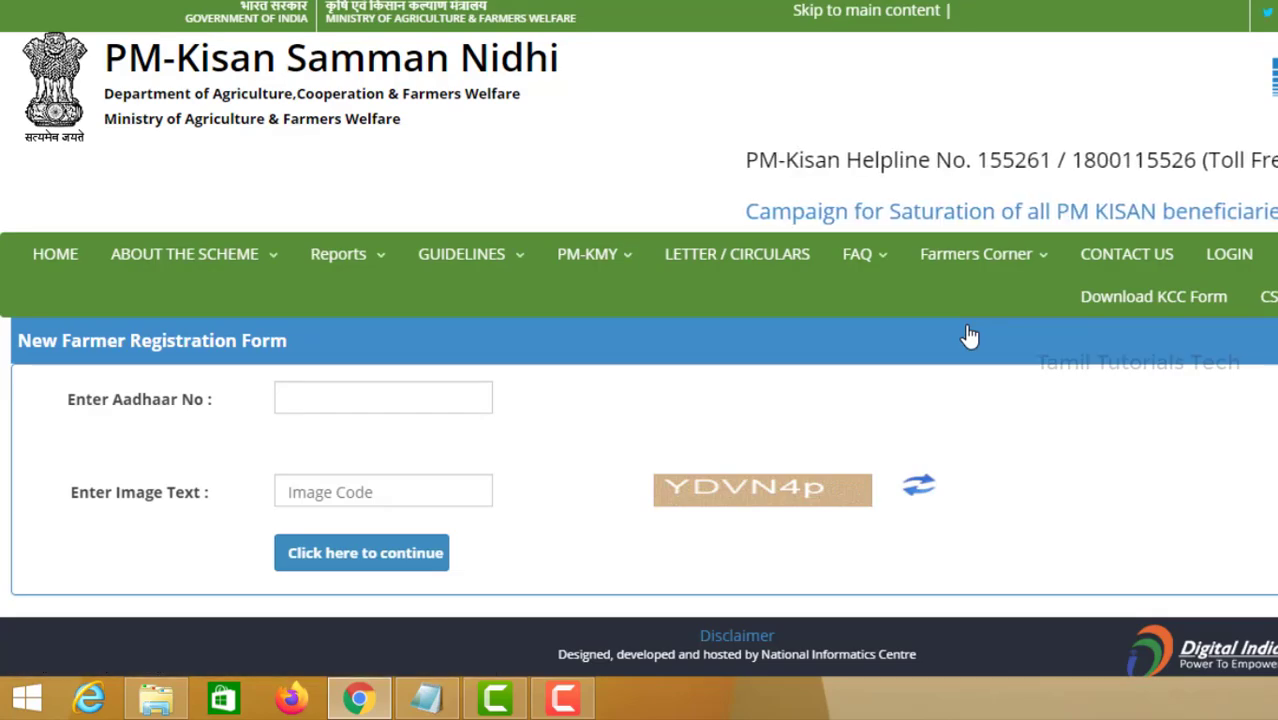
{"action": "left_click", "coordinate": [337, 392]}
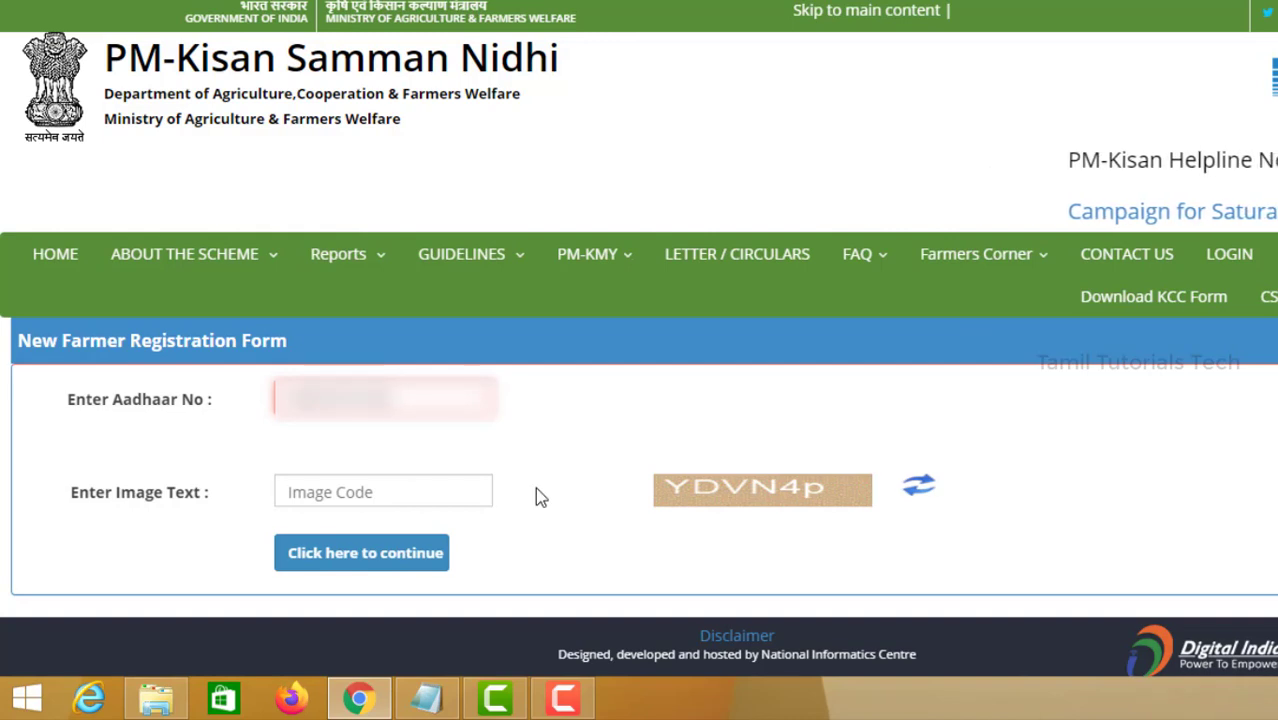
{"action": "left_click", "coordinate": [470, 492]}
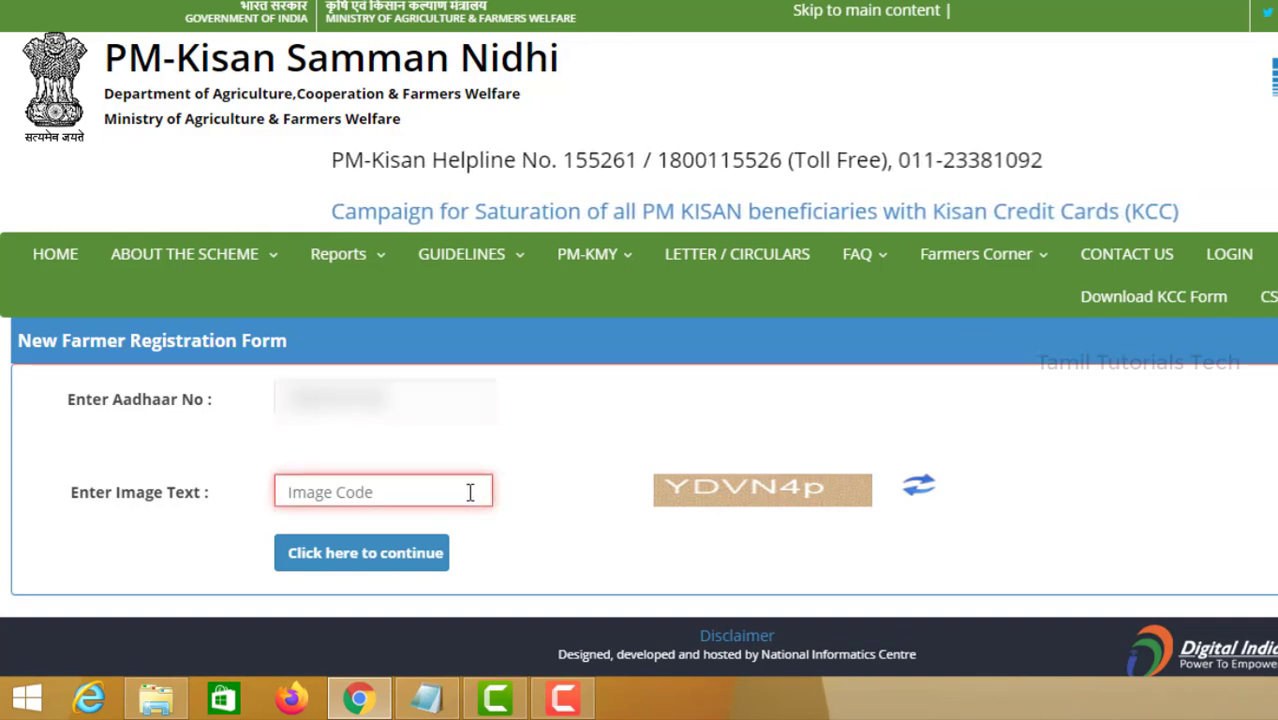
{"action": "type", "text": "YDVN4p"}
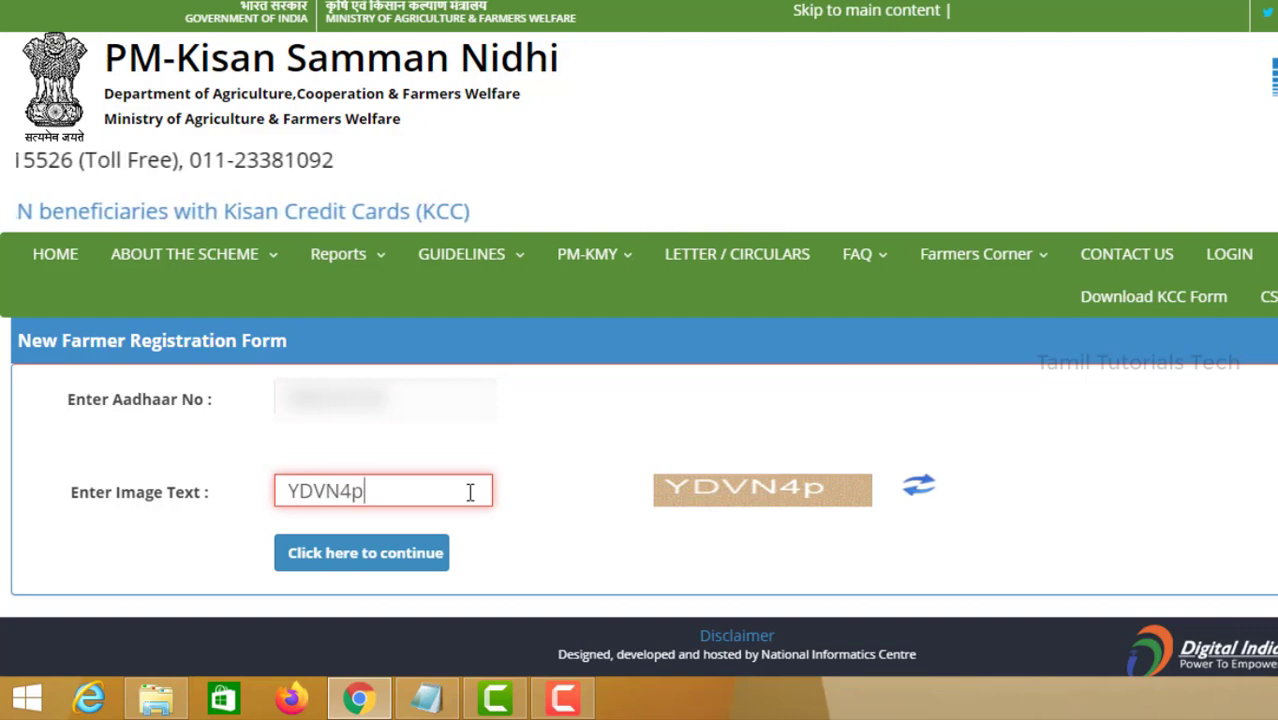
Continue the registration and agree to register on the PM-Kisan portal.
{"action": "left_click", "coordinate": [400, 566]}
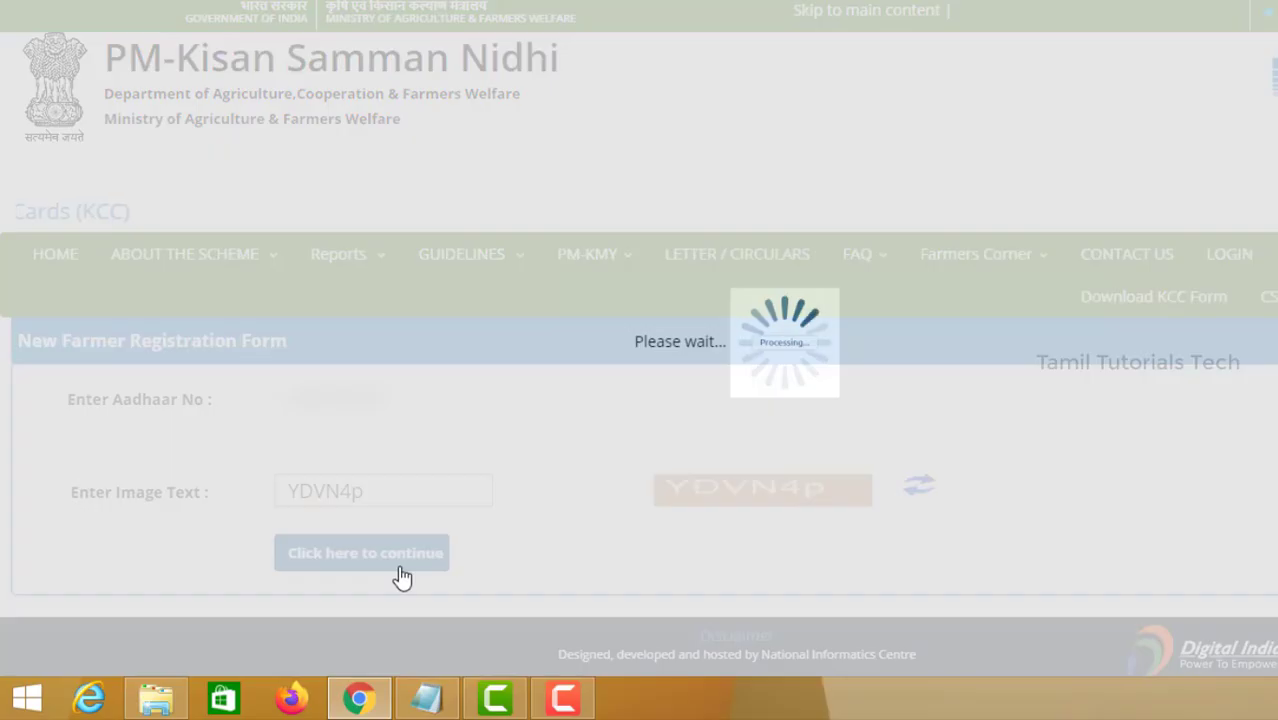
{"action": "left_click", "coordinate": [944, 64]}
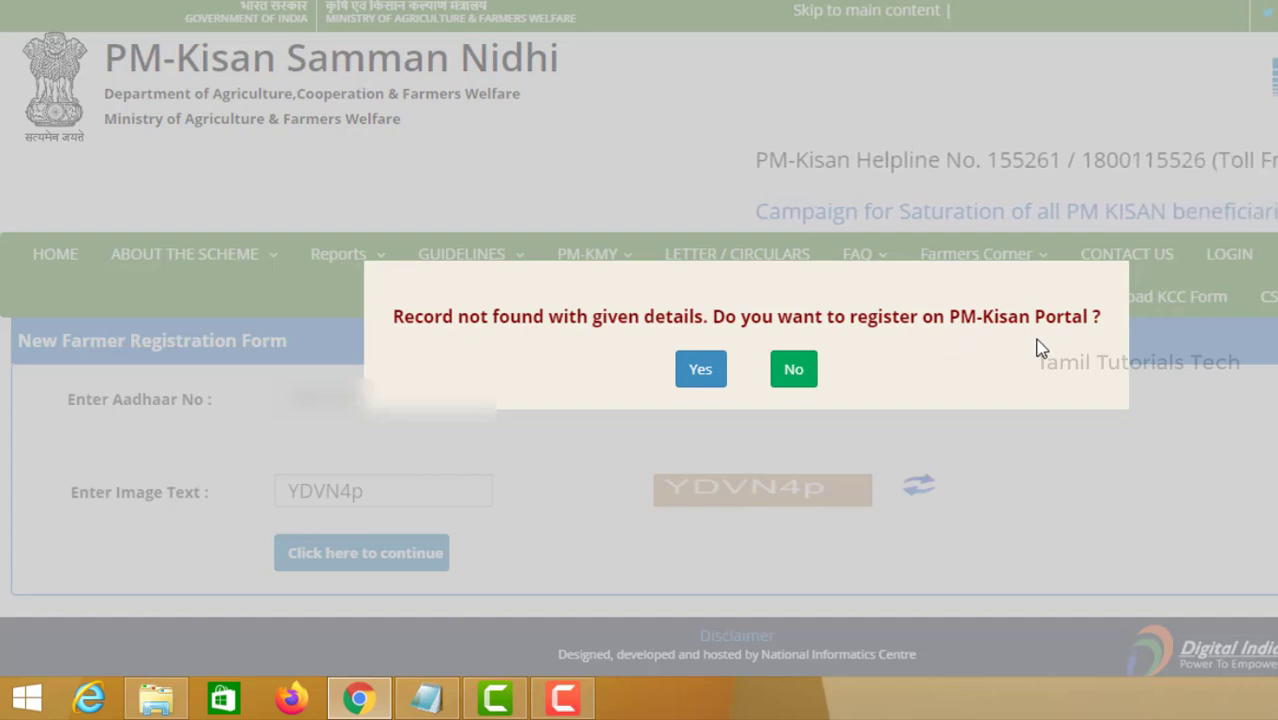
{"action": "left_click", "coordinate": [704, 372]}
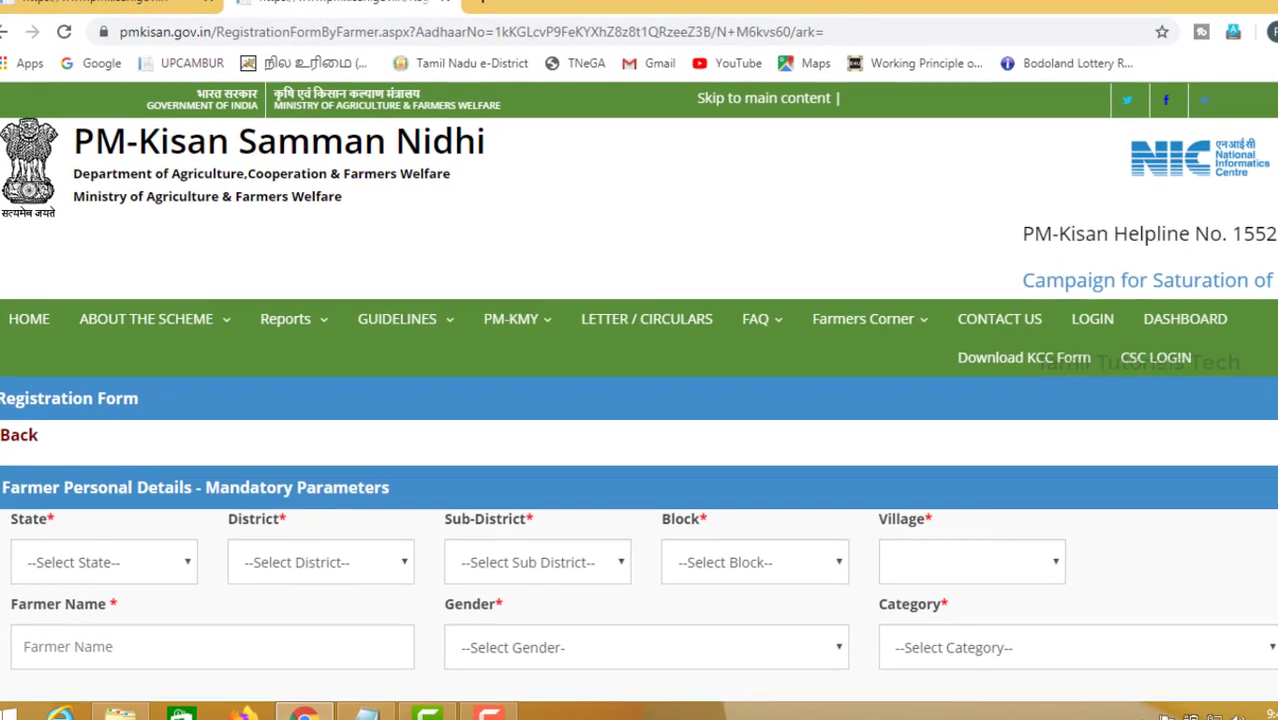
Select TAMIL NADU as the state in the farmer personal details.
{"action": "scroll", "coordinate": [639, 400], "scroll_direction": "down", "scroll_amount": 2}
{"action": "scroll", "coordinate": [639, 400], "scroll_direction": "down", "scroll_amount": 2}
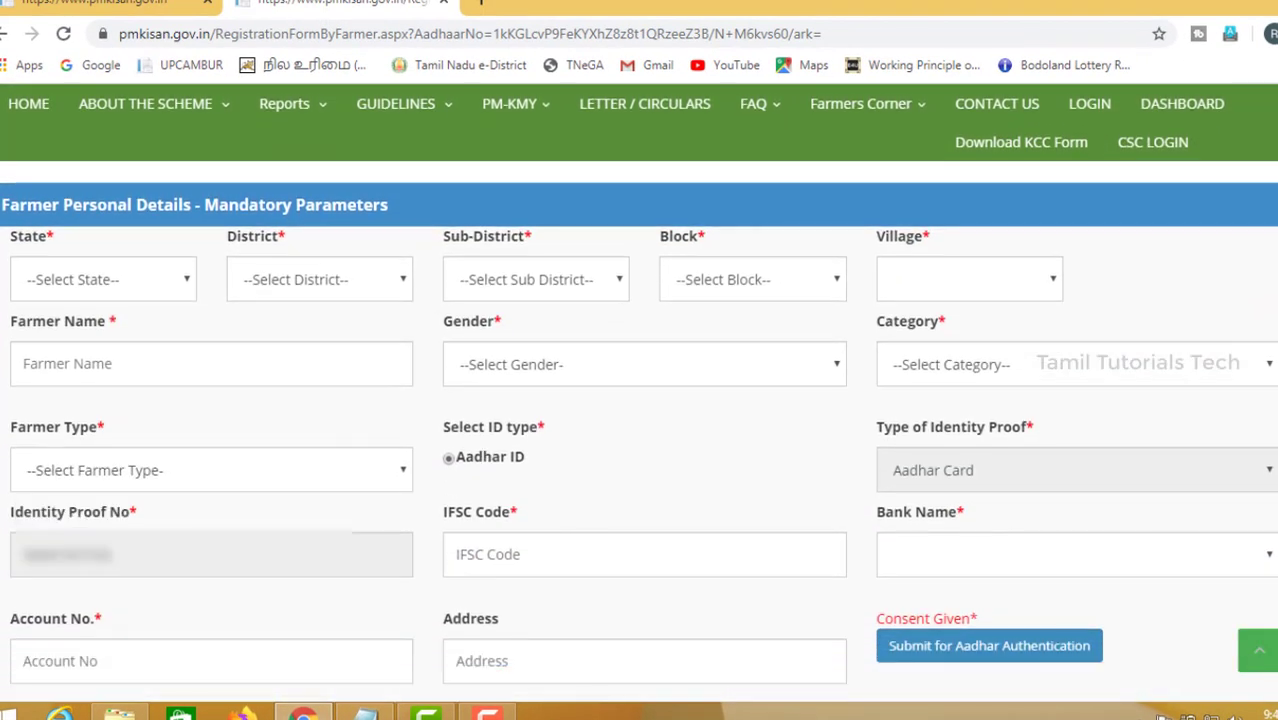
{"action": "left_click", "coordinate": [180, 292]}
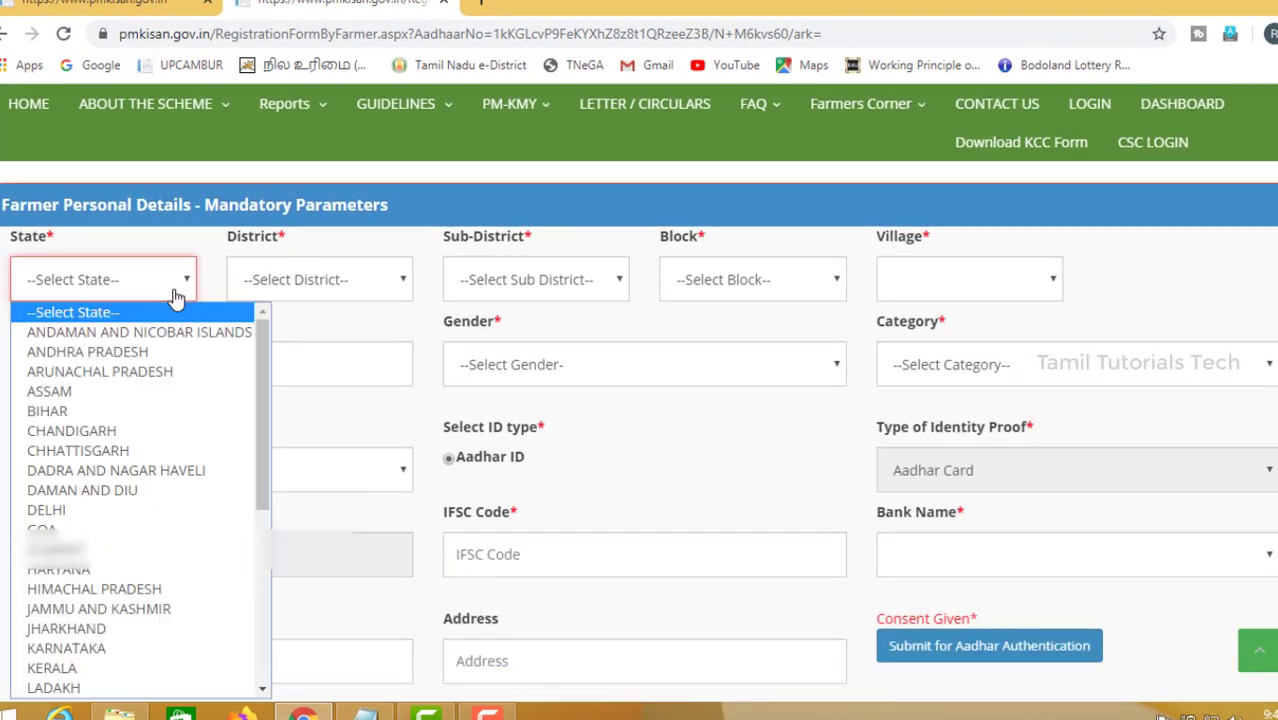
{"action": "scroll", "coordinate": [265, 540], "scroll_direction": "down", "scroll_amount": 1}
{"action": "scroll", "coordinate": [265, 560], "scroll_direction": "down", "scroll_amount": 5}
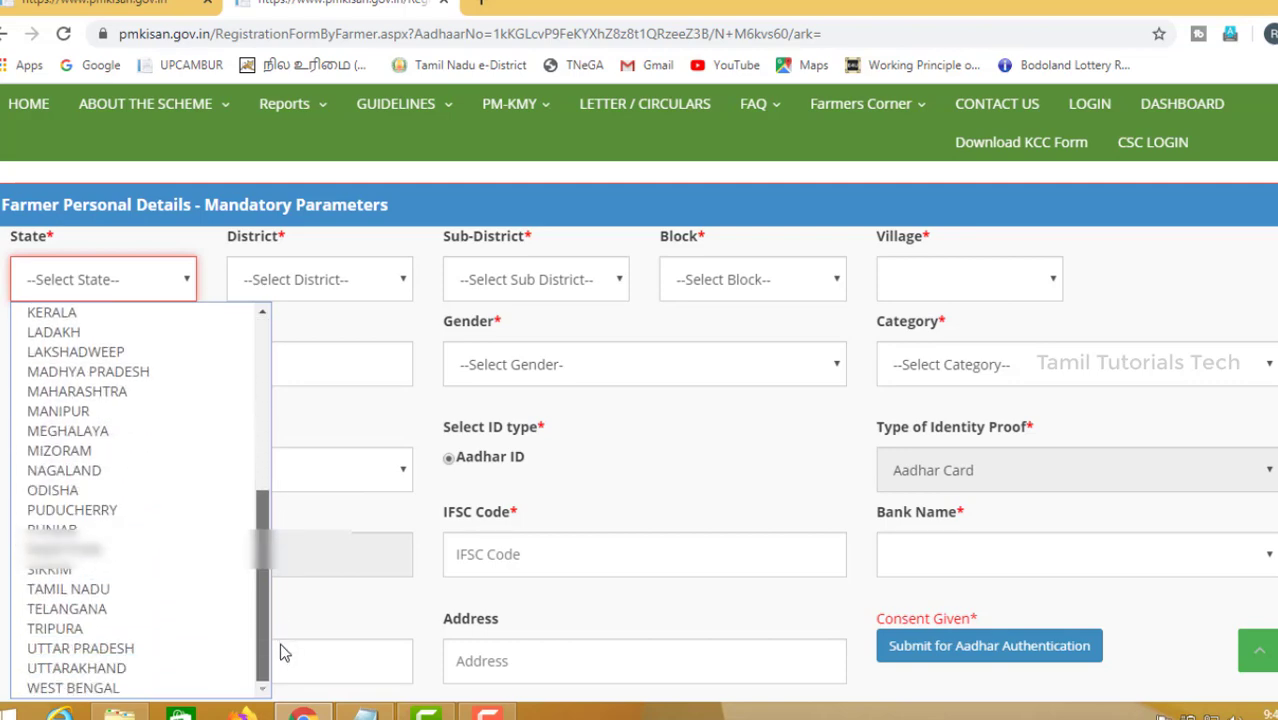
{"action": "left_click", "coordinate": [160, 587]}
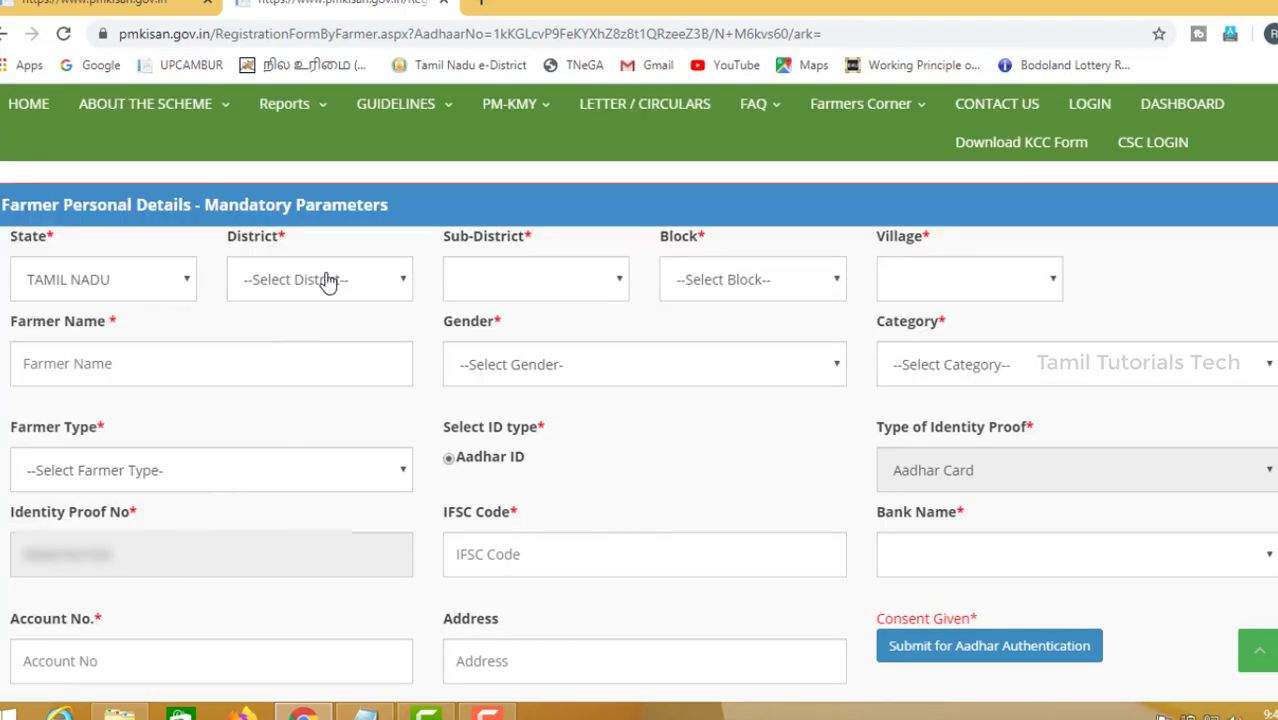
Set the district to DHARMAPURI and the sub-district to KARIMANGALAM.
{"action": "left_click", "coordinate": [328, 280]}
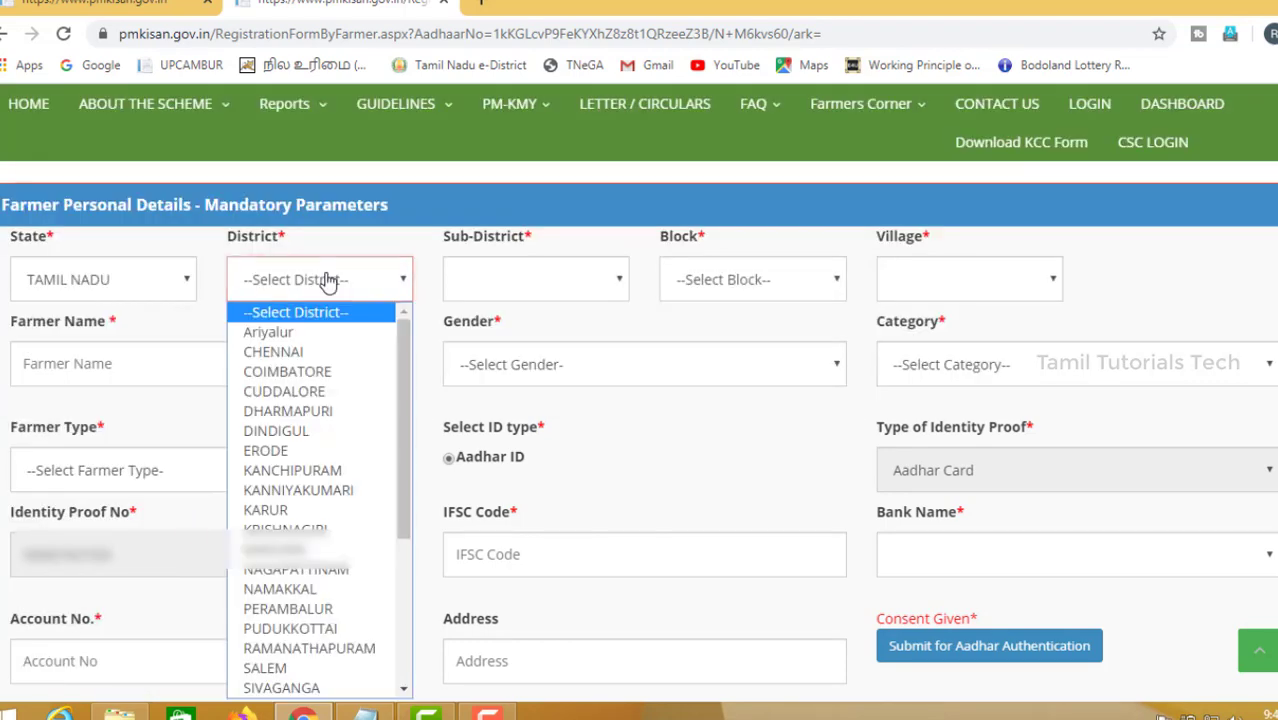
{"action": "left_click", "coordinate": [307, 412]}
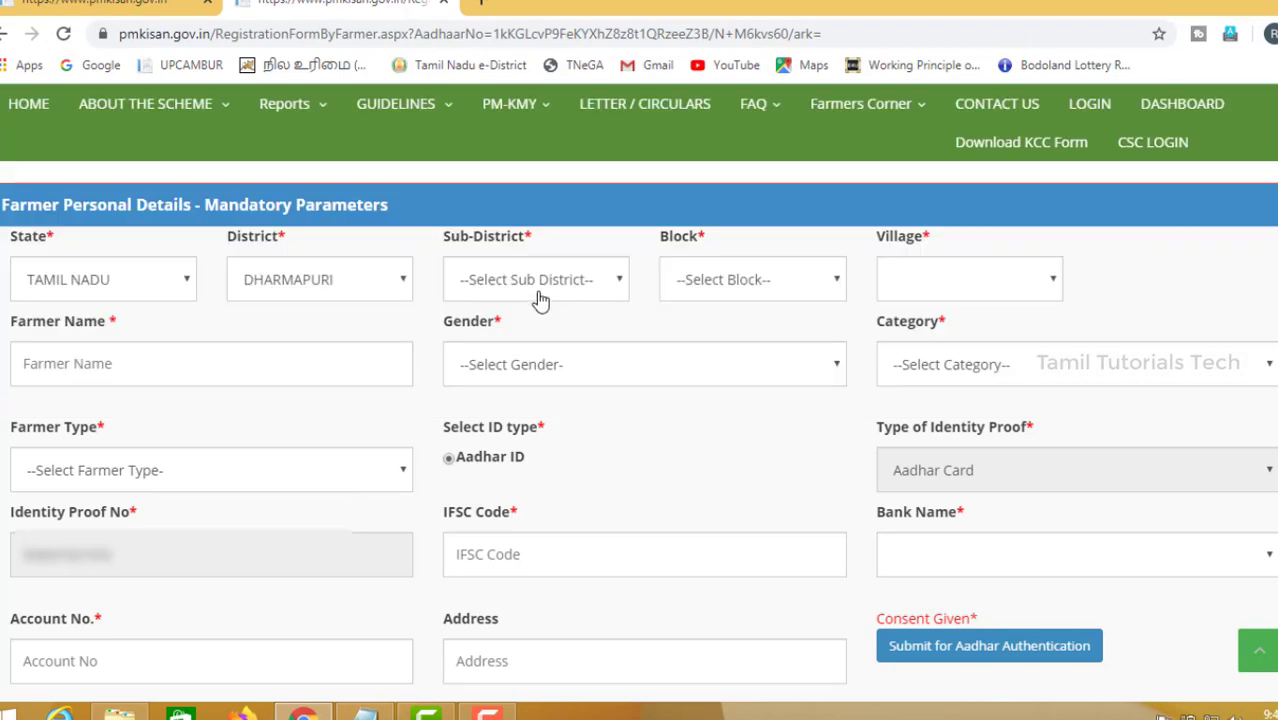
{"action": "left_click", "coordinate": [540, 300]}
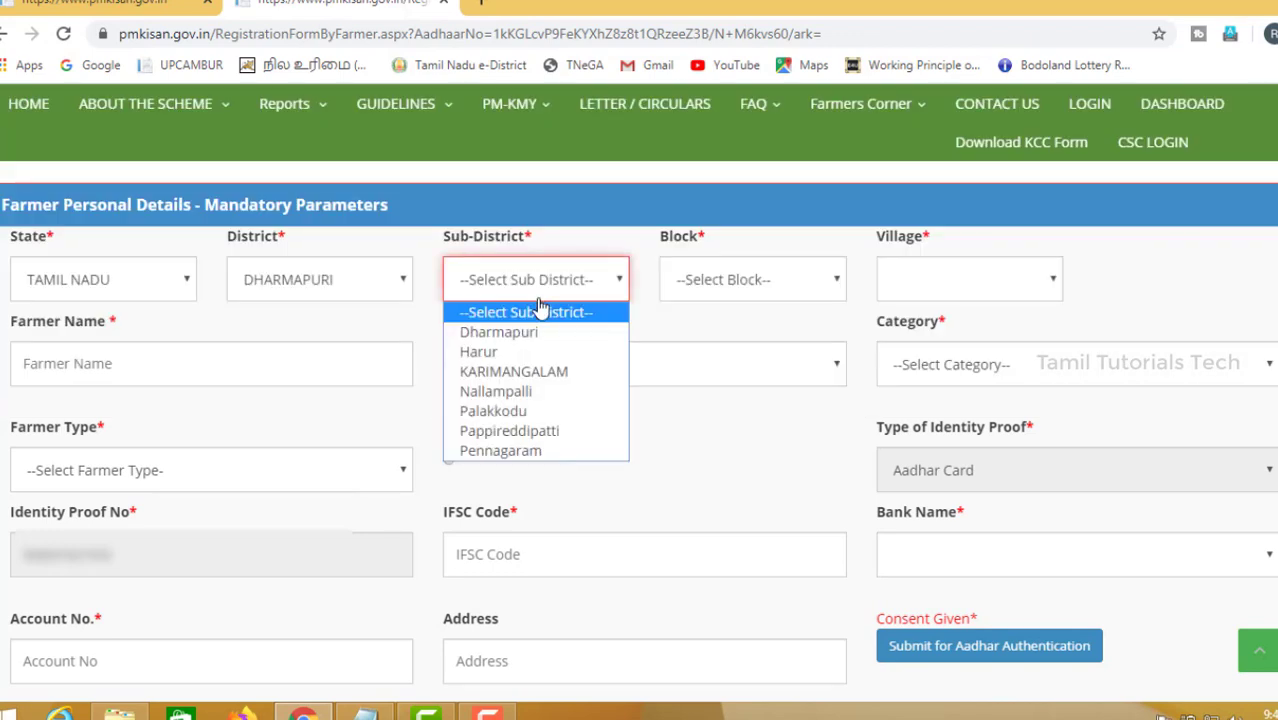
{"action": "left_click", "coordinate": [538, 372]}
Set the block to KARIMANGALAM and the village to HANUMANTHAPURAM.
{"action": "left_click", "coordinate": [725, 290]}
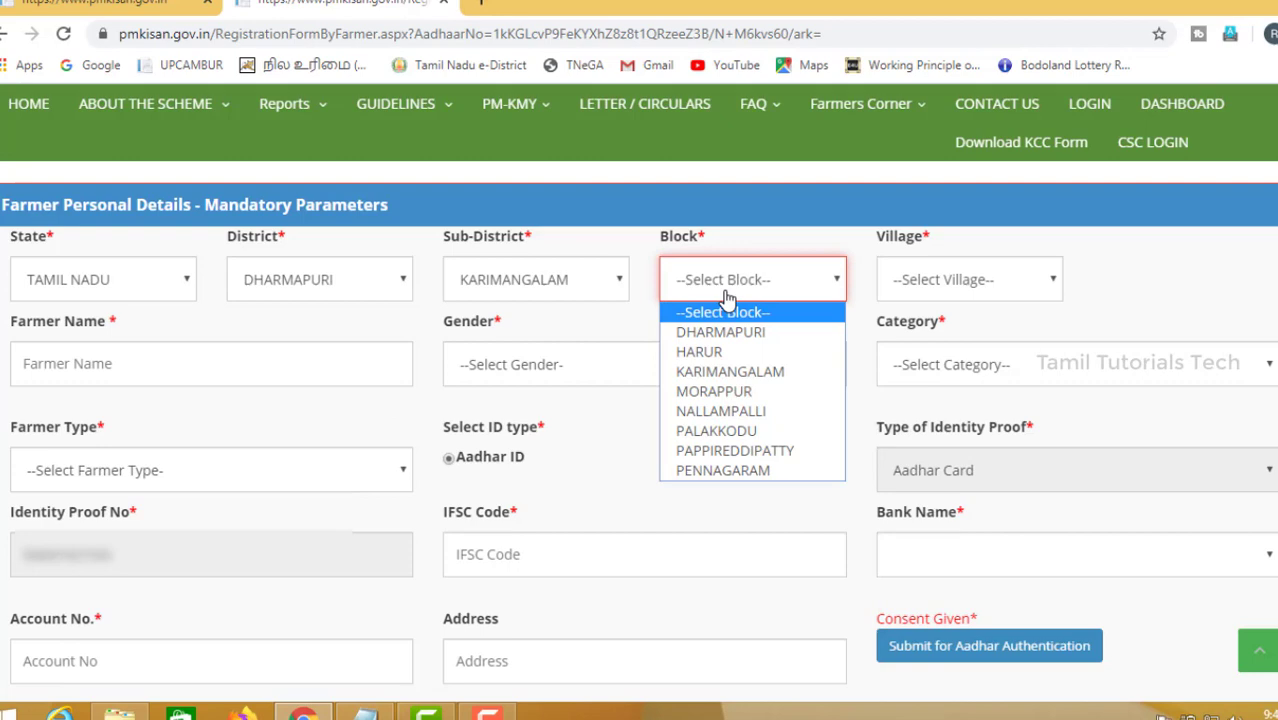
{"action": "left_click", "coordinate": [730, 371]}
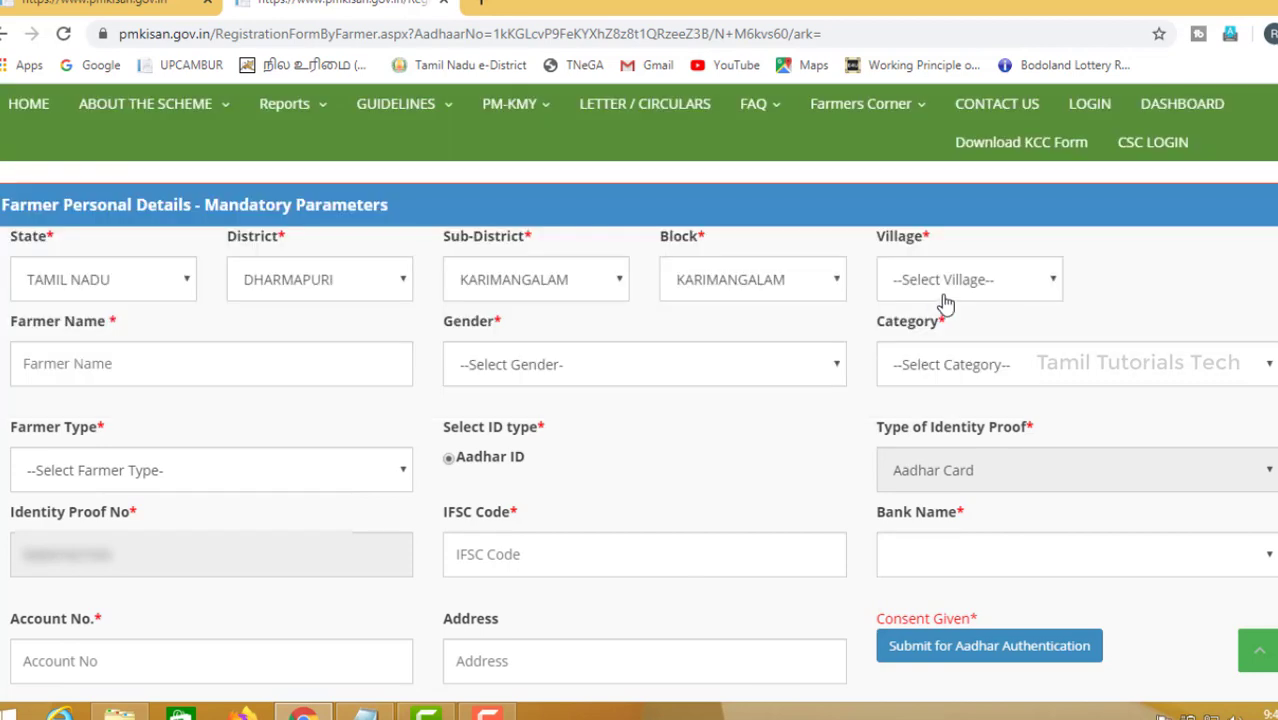
{"action": "left_click", "coordinate": [952, 290]}
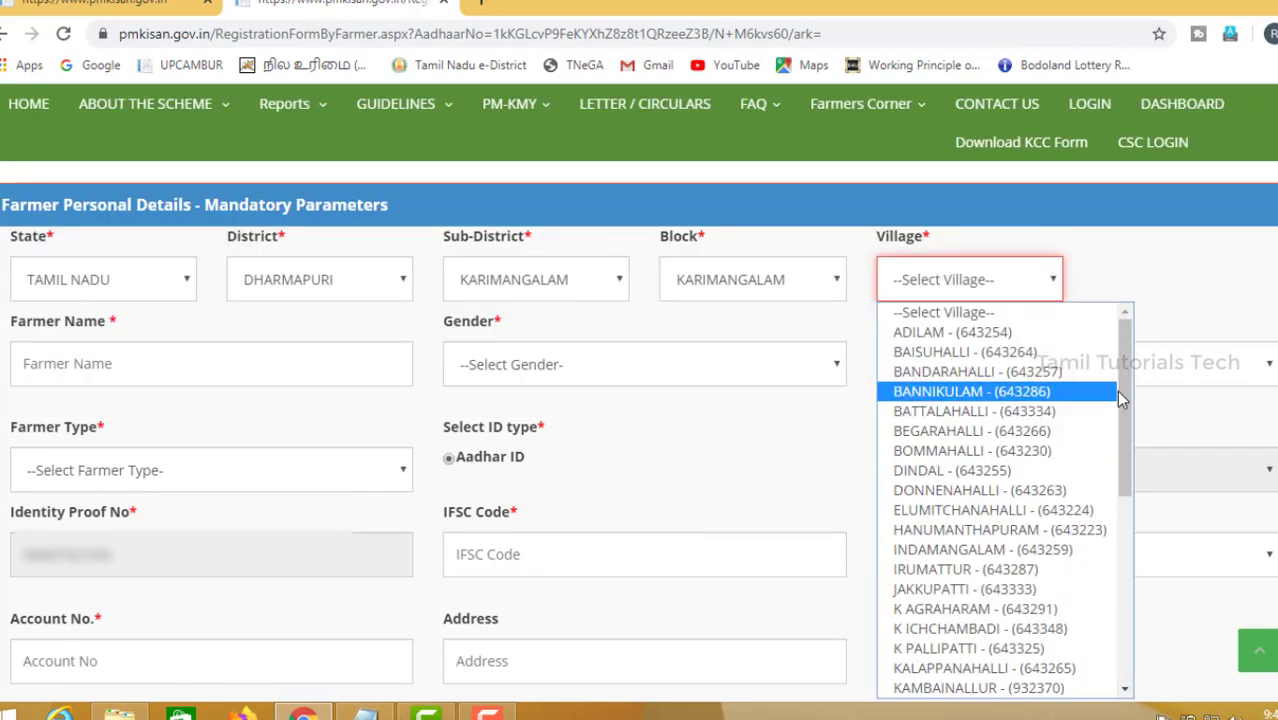
{"action": "left_click_drag", "start_coordinate": [1127, 401], "coordinate": [1127, 368]}
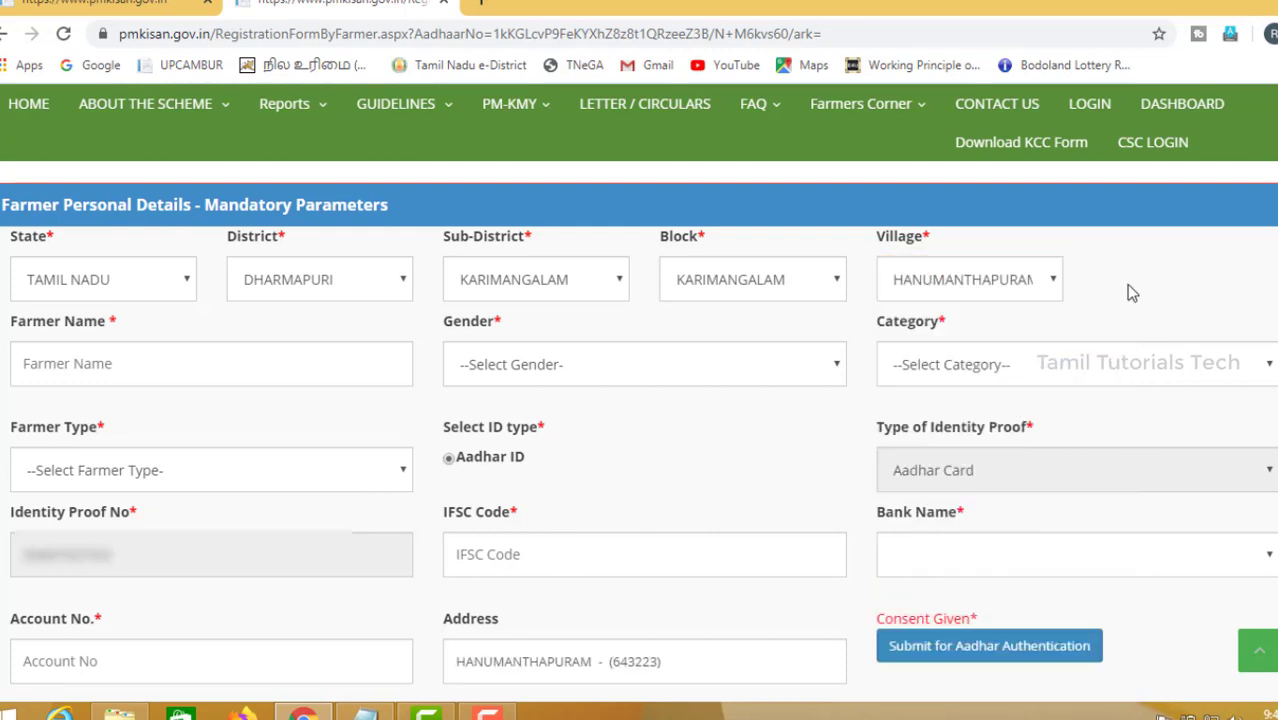
Enter the farmer's name and set the gender to Male.
{"action": "left_click", "coordinate": [234, 369]}
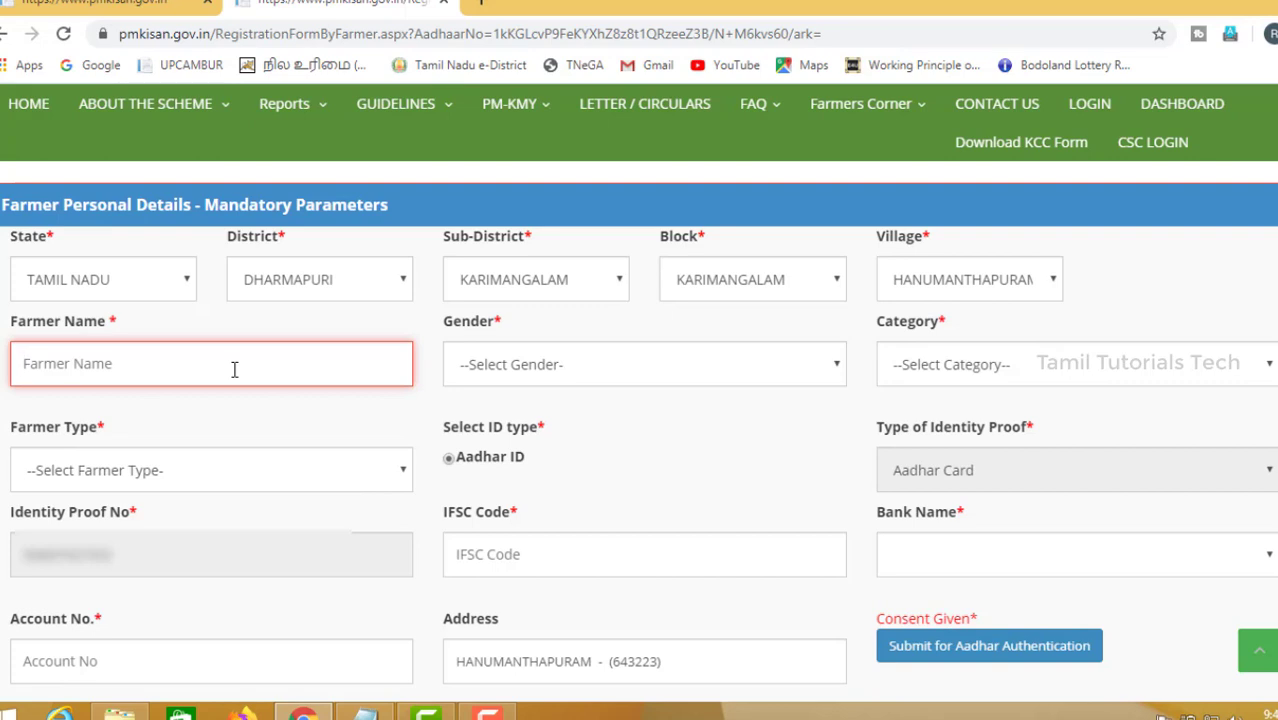
{"action": "type", "text": "raja M"}
{"action": "left_click", "coordinate": [475, 388]}
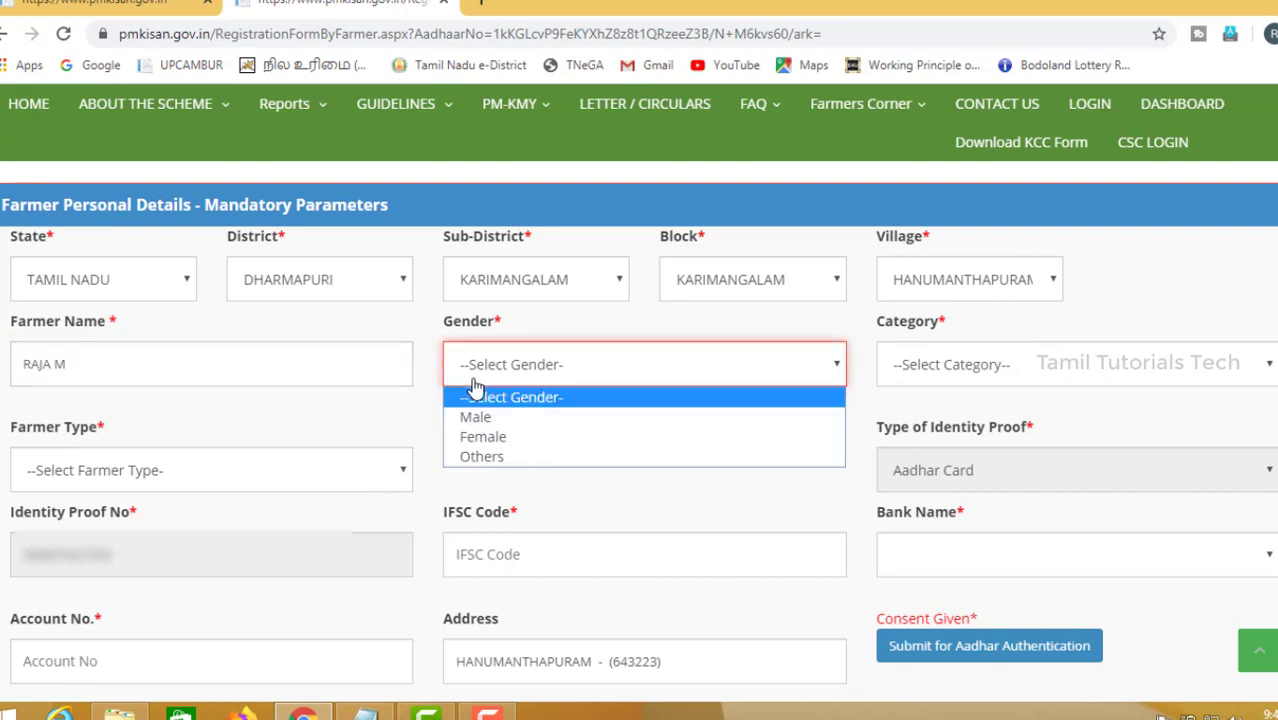
{"action": "left_click", "coordinate": [494, 425]}
Set the category to General/Others and the farmer type to Small (1-2Ha).
{"action": "left_click", "coordinate": [1000, 369]}
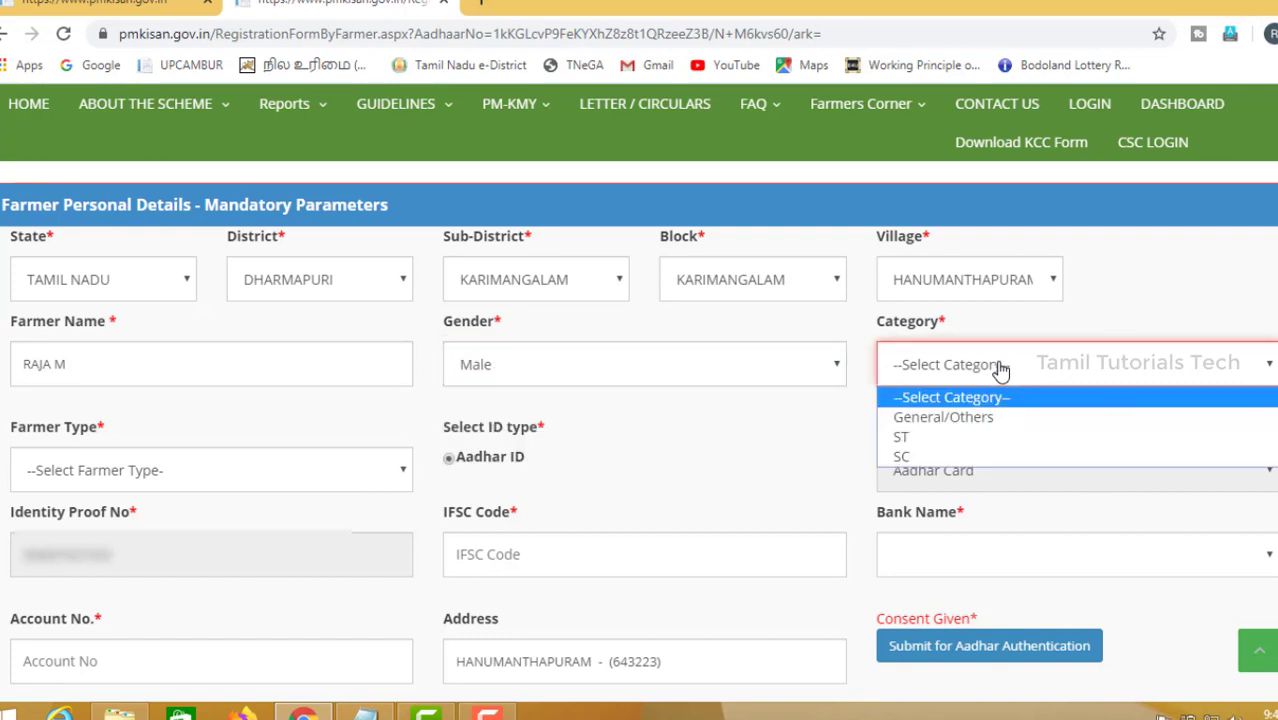
{"action": "left_click", "coordinate": [966, 432]}
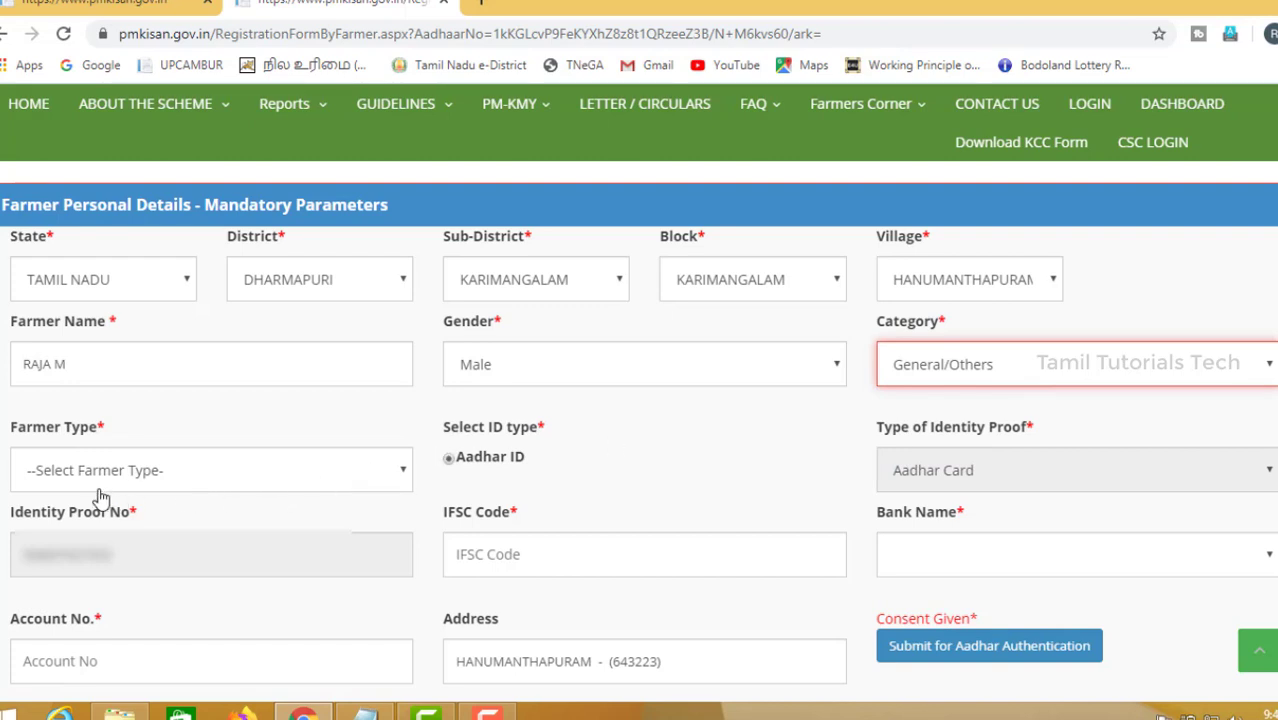
{"action": "left_click", "coordinate": [145, 484]}
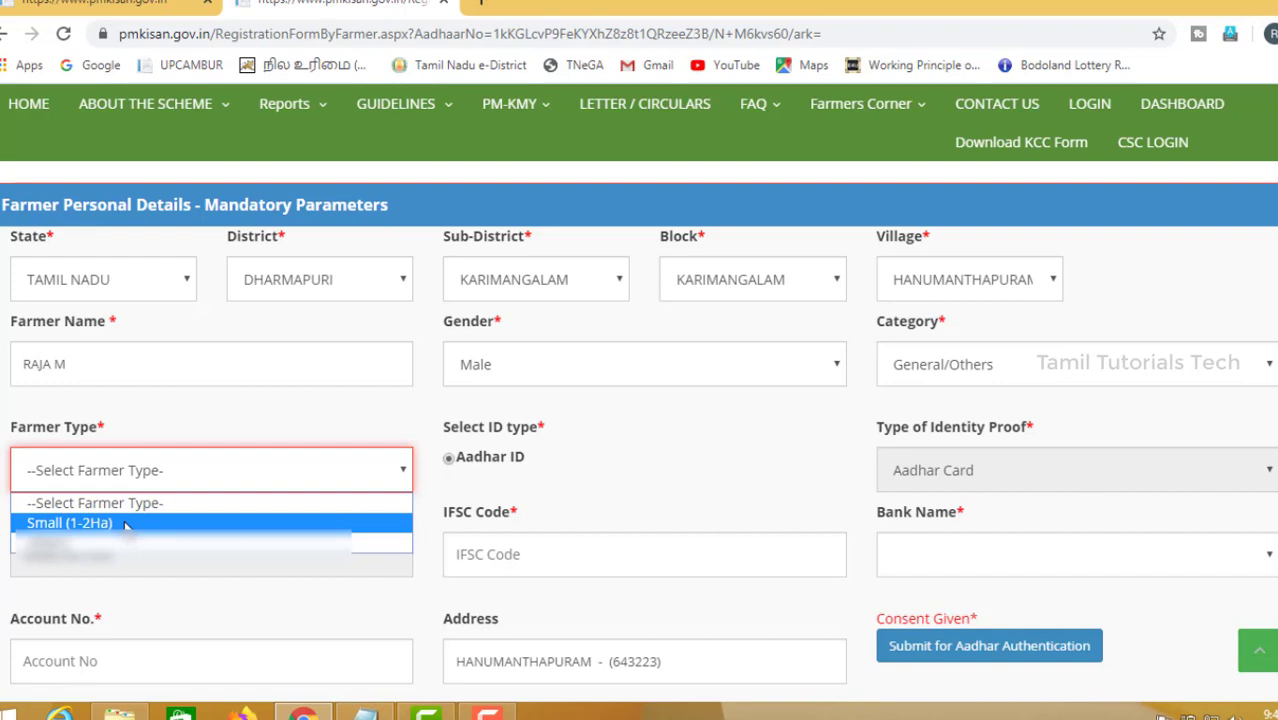
{"action": "left_click", "coordinate": [125, 523]}
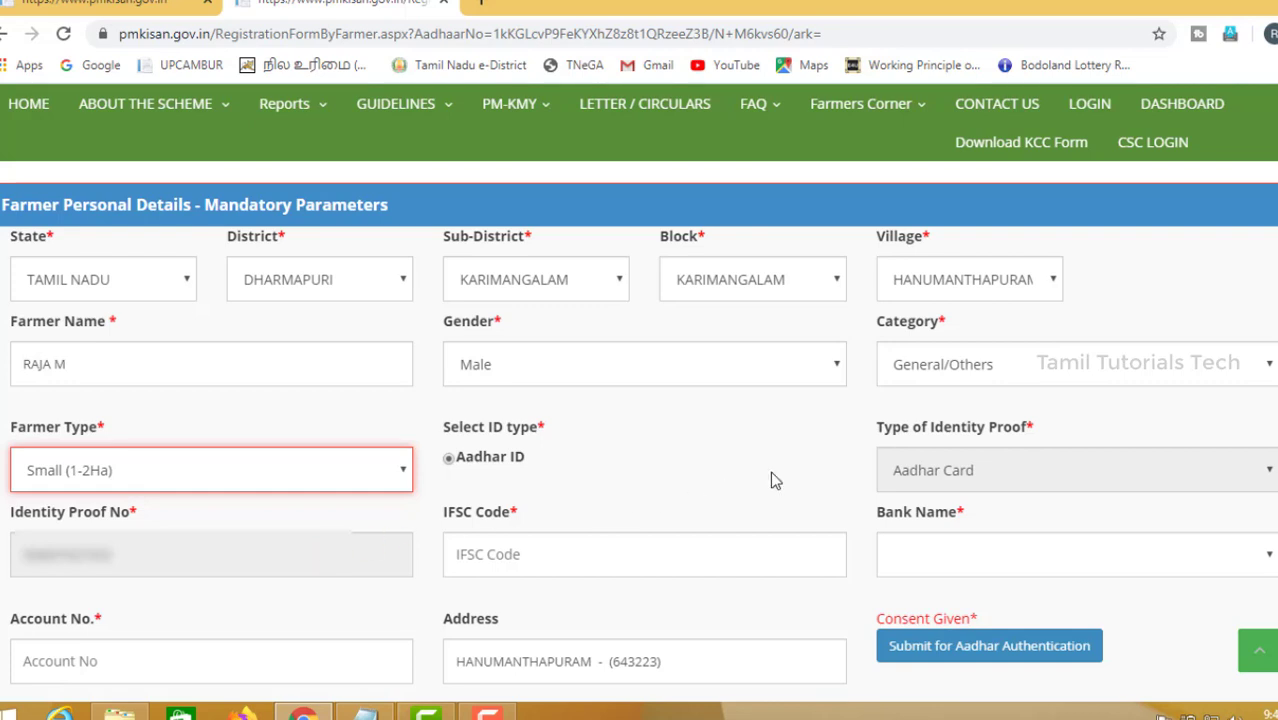
Enter IFSC code IDIB000H018 and select INDIAN BANK as the bank name.
{"action": "left_click", "coordinate": [600, 552]}
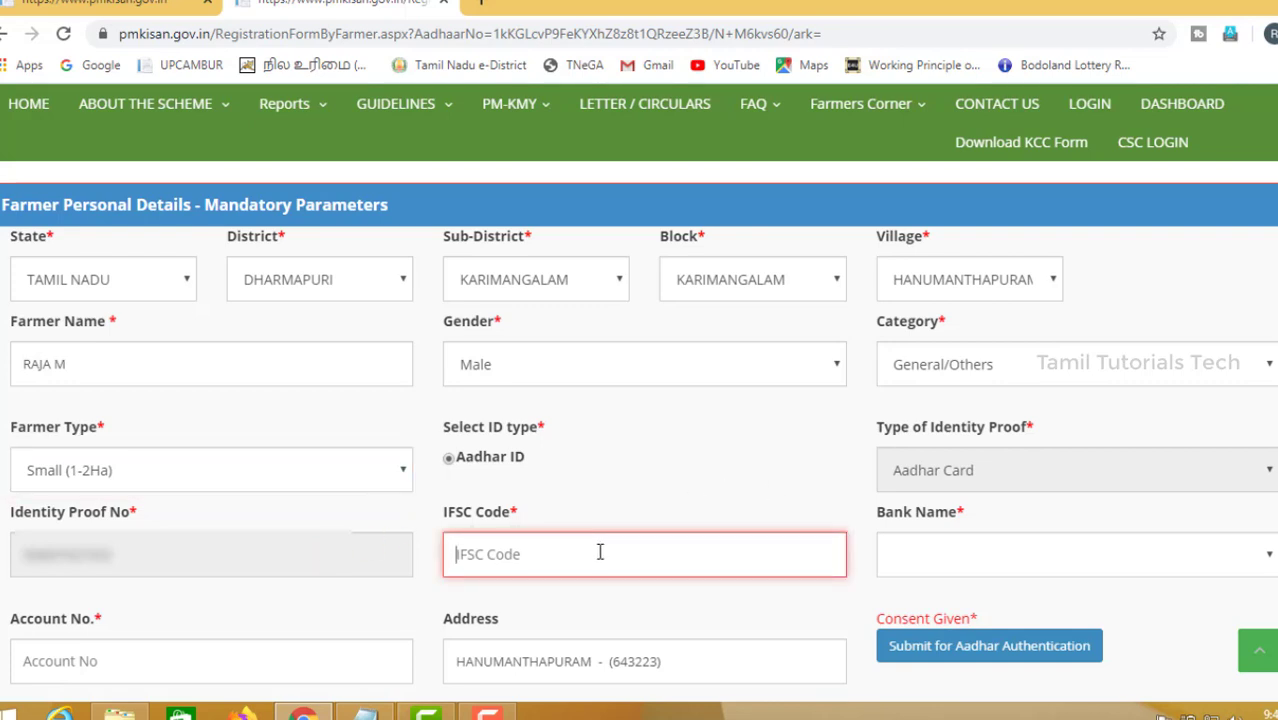
{"action": "type", "text": "IDIB000H018"}
{"action": "left_click", "coordinate": [925, 558]}
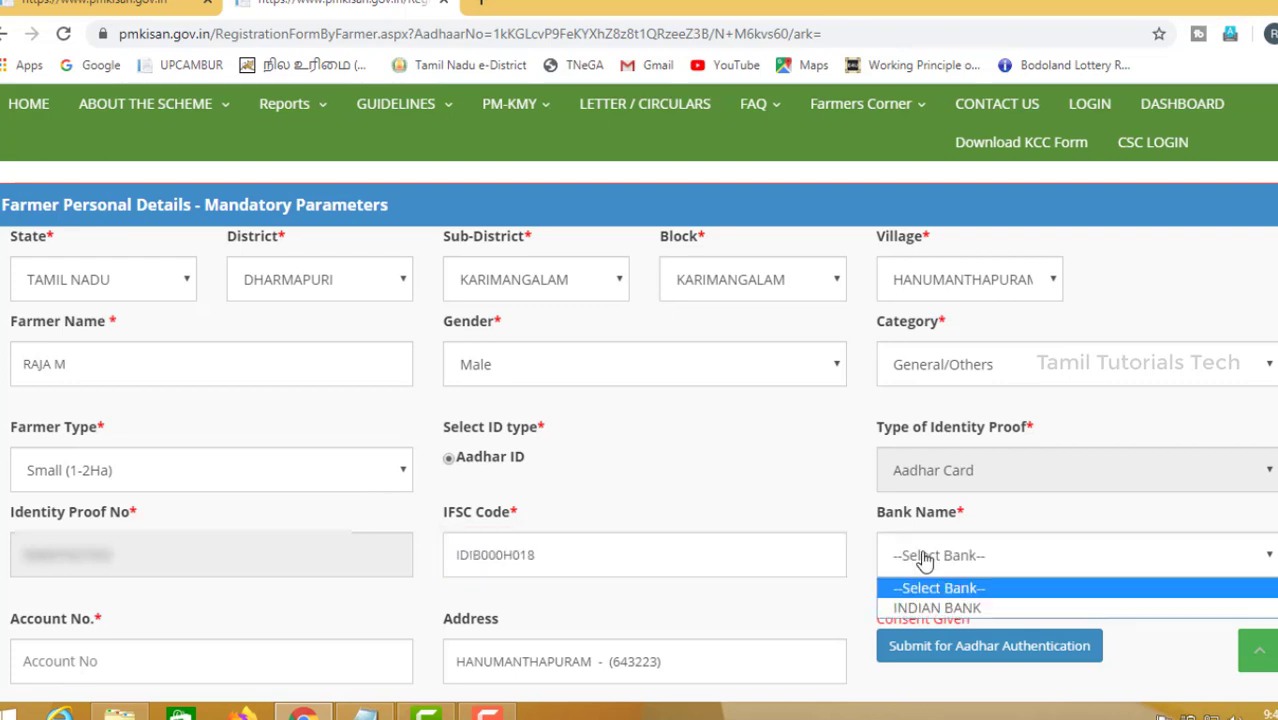
{"action": "left_click", "coordinate": [928, 608]}
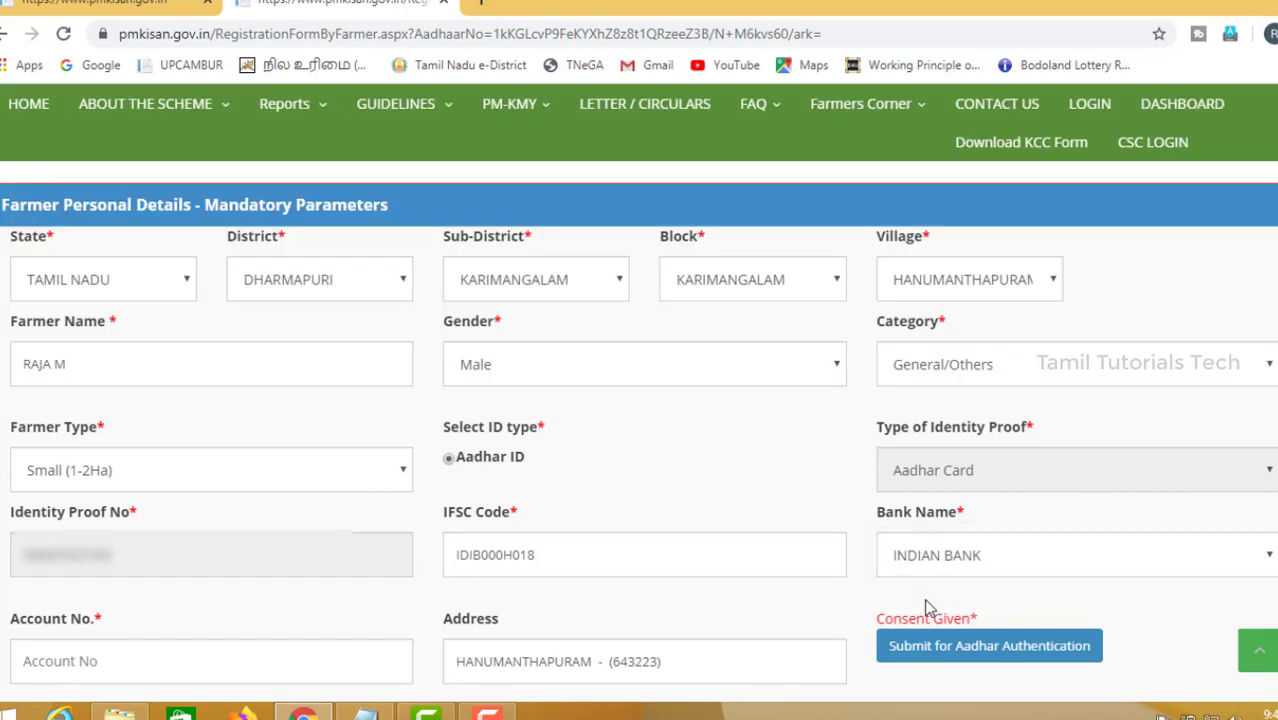
Enter the bank account number and submit the form for Aadhaar authentication.
{"action": "left_click", "coordinate": [185, 668]}
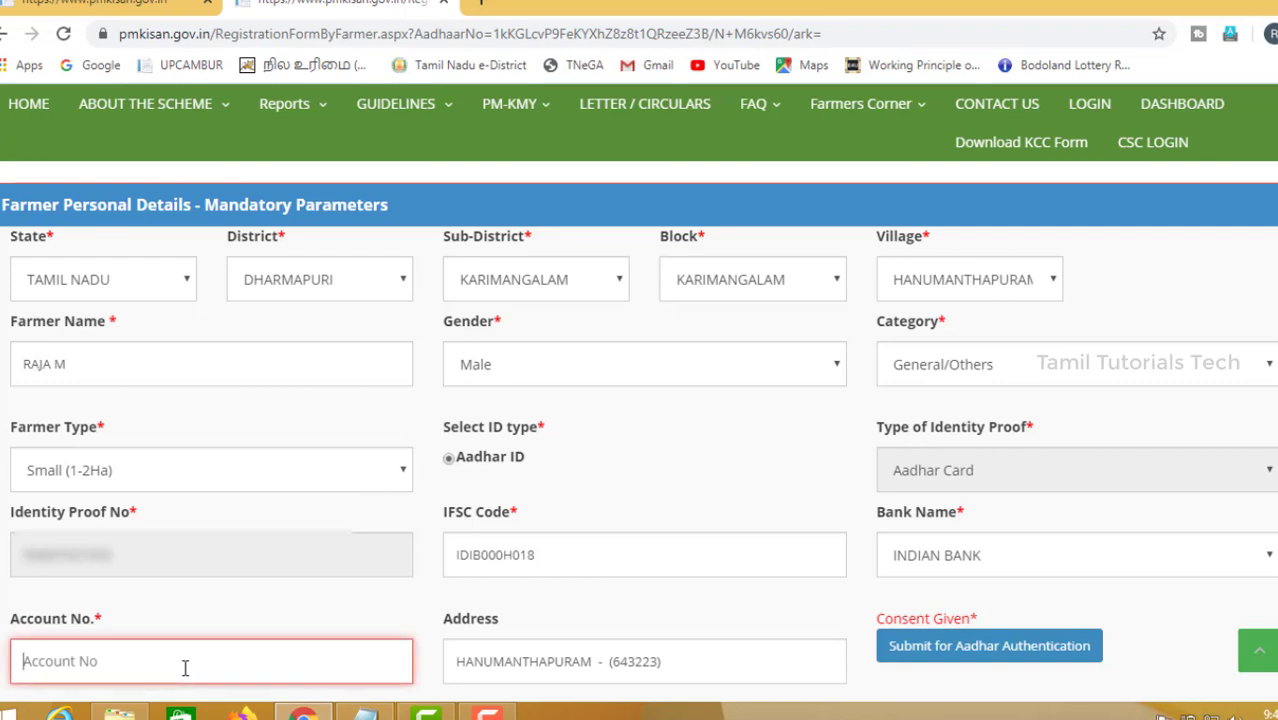
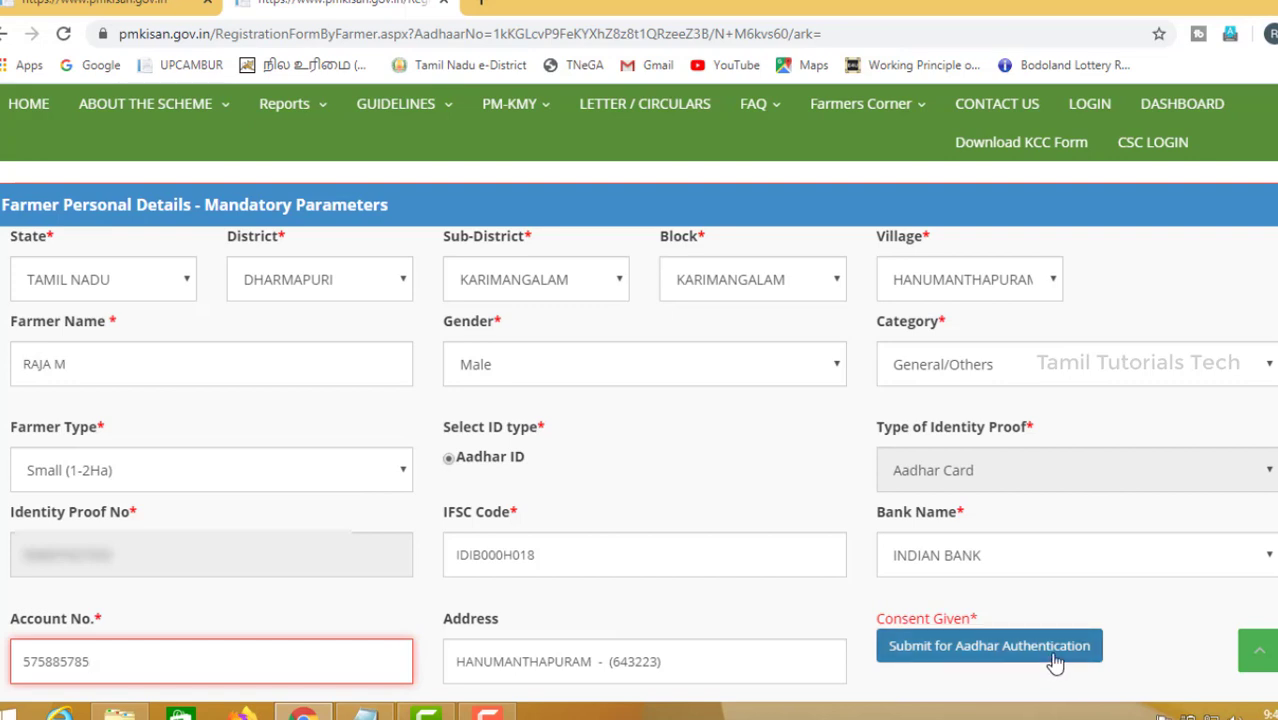
{"action": "left_click", "coordinate": [1015, 656]}
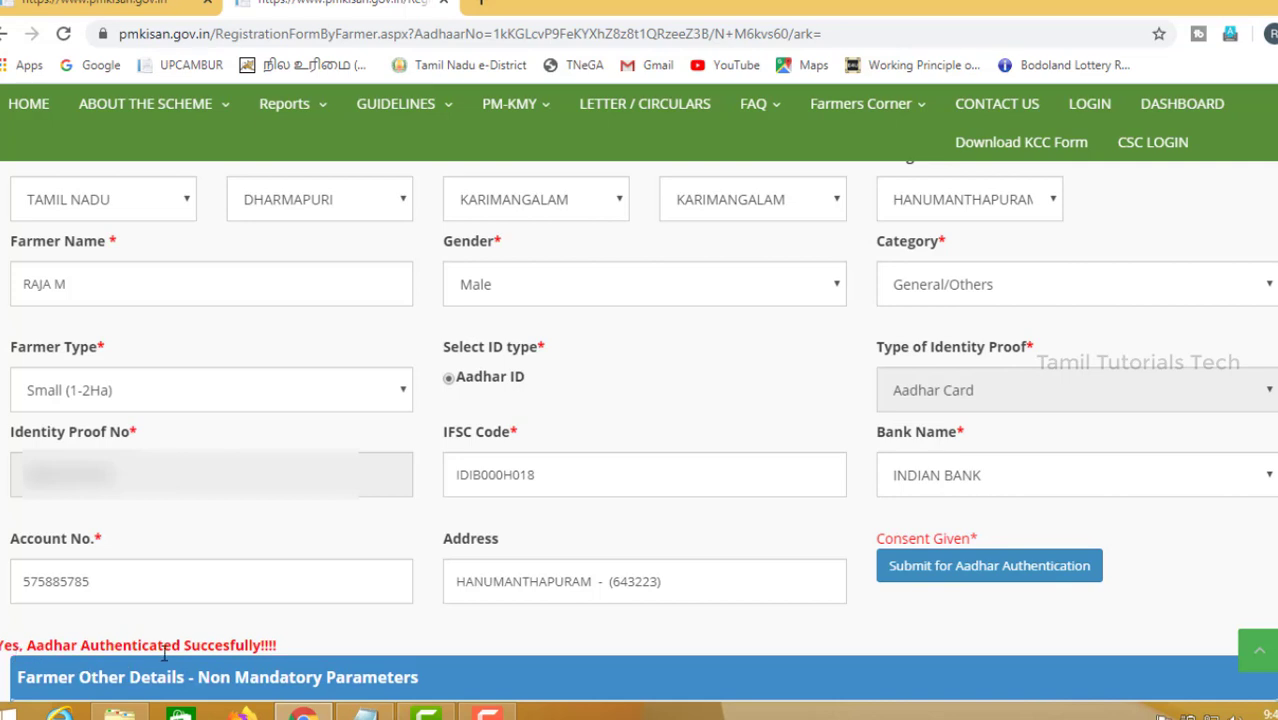
{"action": "scroll", "coordinate": [640, 430], "scroll_direction": "down", "scroll_amount": 5}
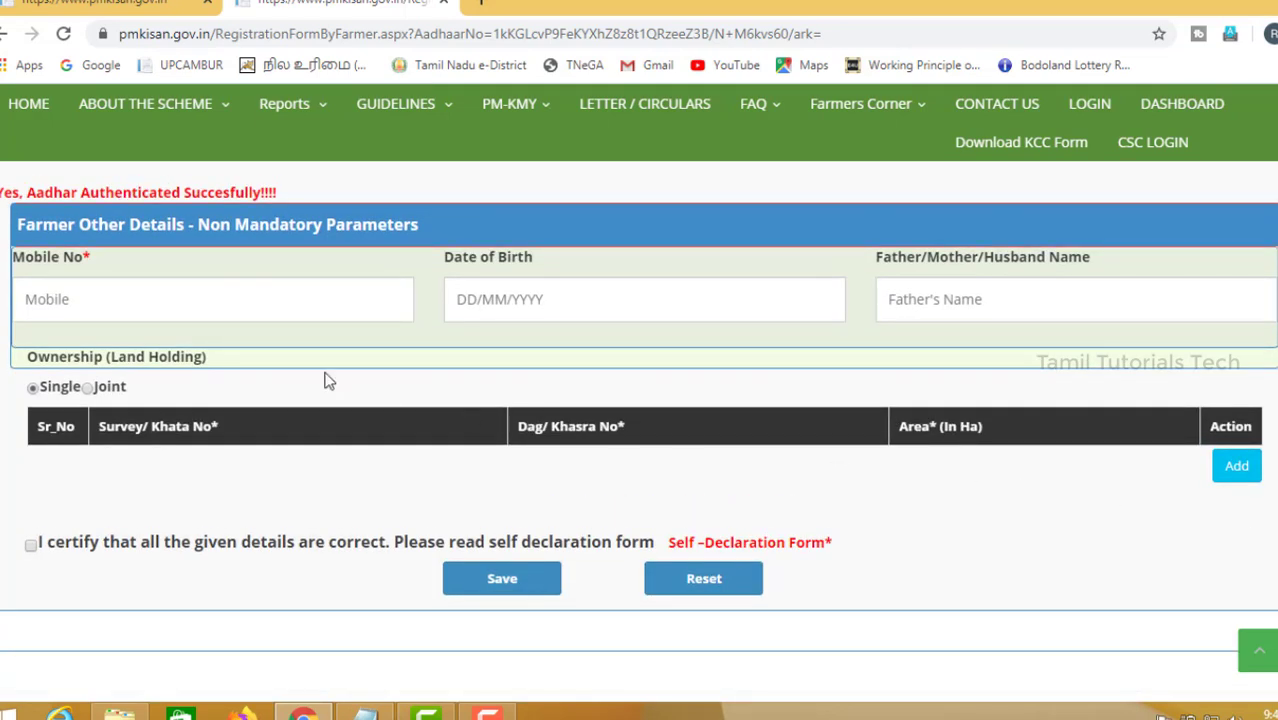
Enter the farmer's mobile number and date of birth in the other details section.
{"action": "left_click", "coordinate": [245, 311]}
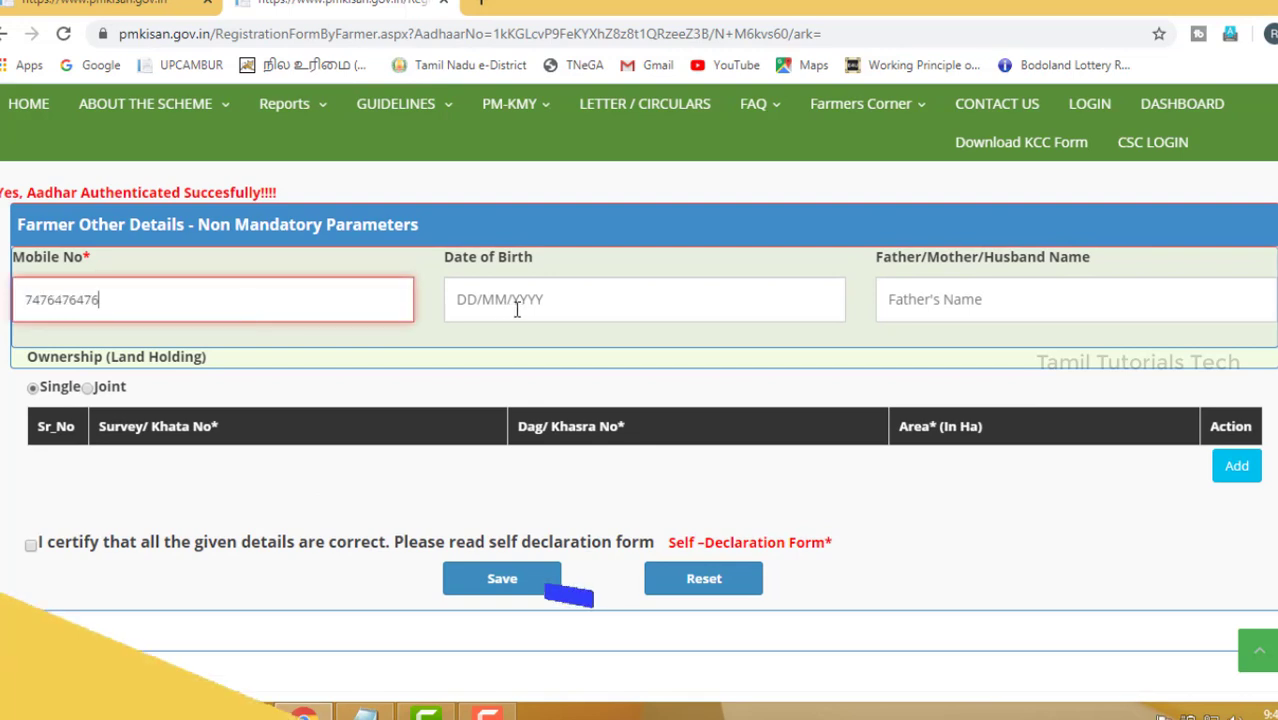
{"action": "left_click", "coordinate": [536, 310]}
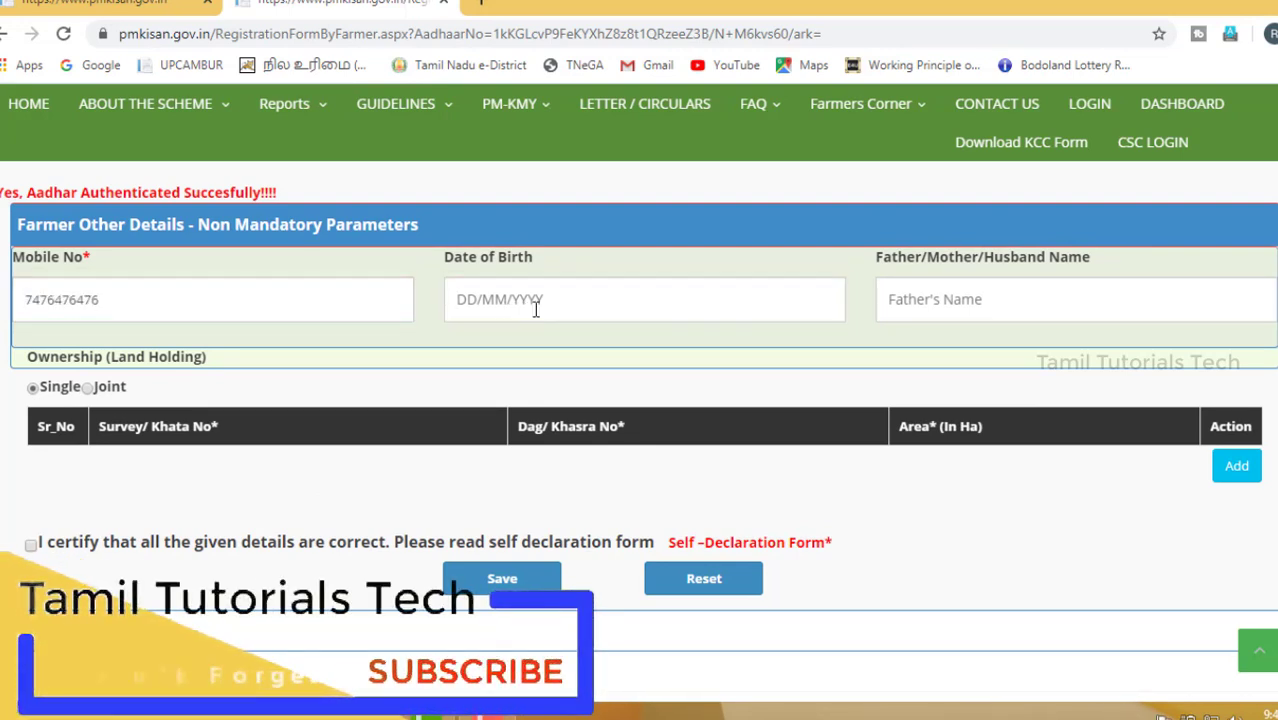
{"action": "left_click", "coordinate": [821, 250]}
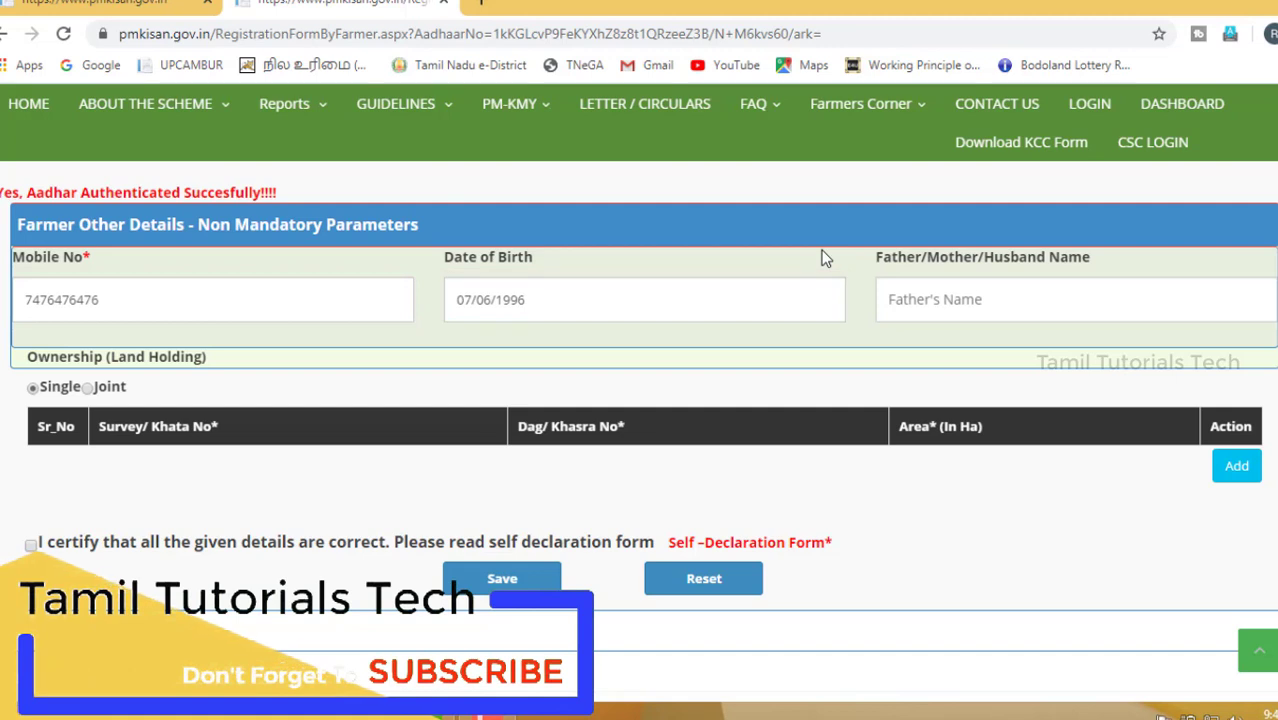
Enter the father's name in the Father/Mother/Husband Name field.
{"action": "left_click", "coordinate": [959, 305]}
{"action": "type", "text": "MOORTHY"}
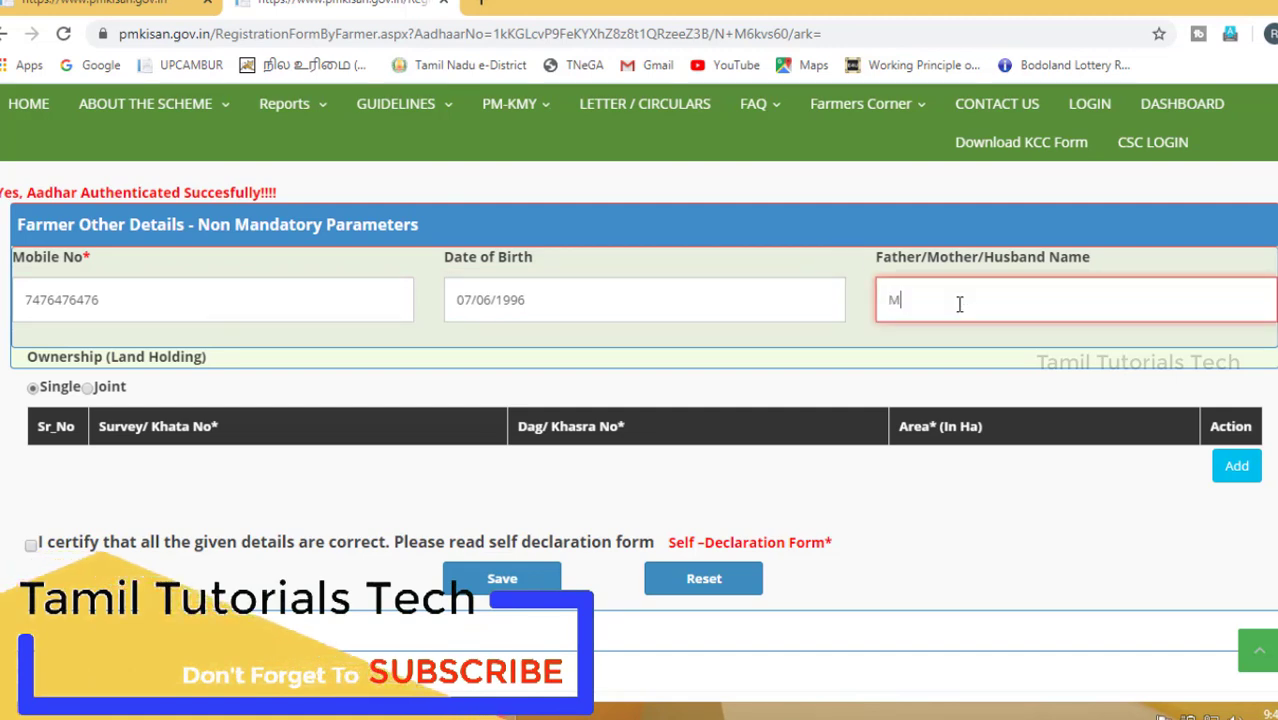
{"action": "left_click", "coordinate": [901, 365]}
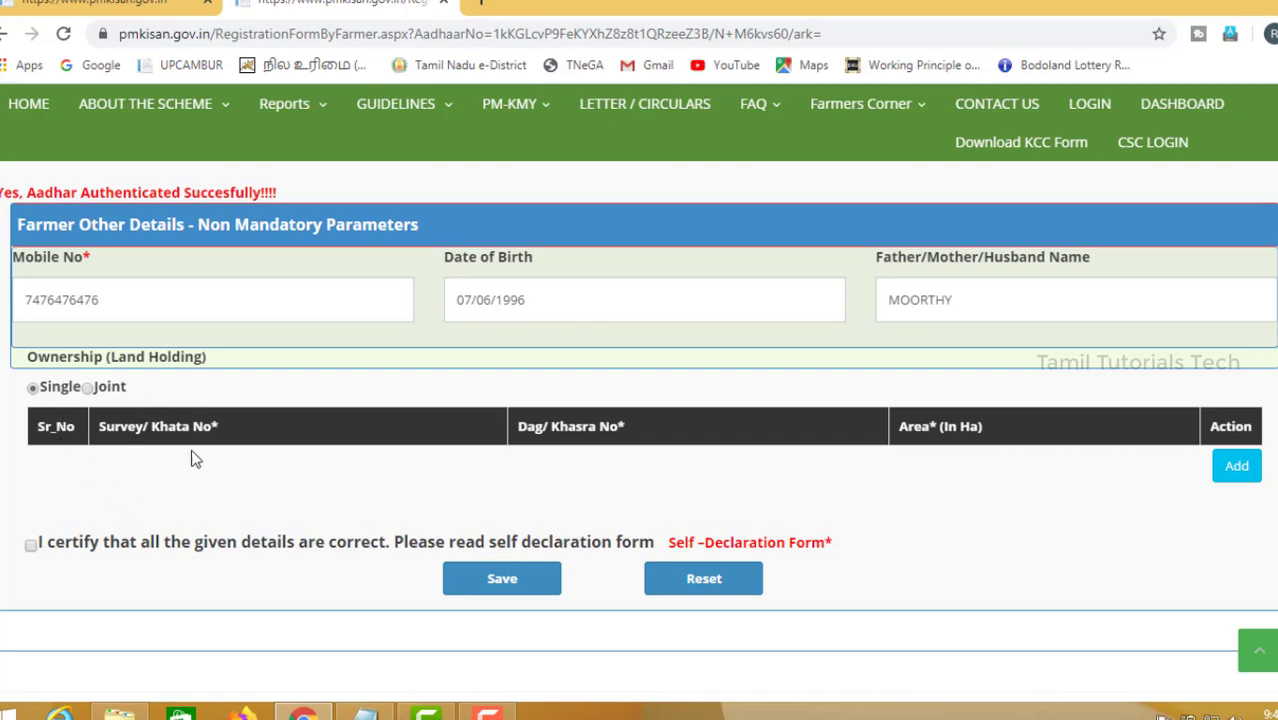
Open the land detail entry and enter Survey/Khata No 63/4.
{"action": "left_click", "coordinate": [1238, 467]}
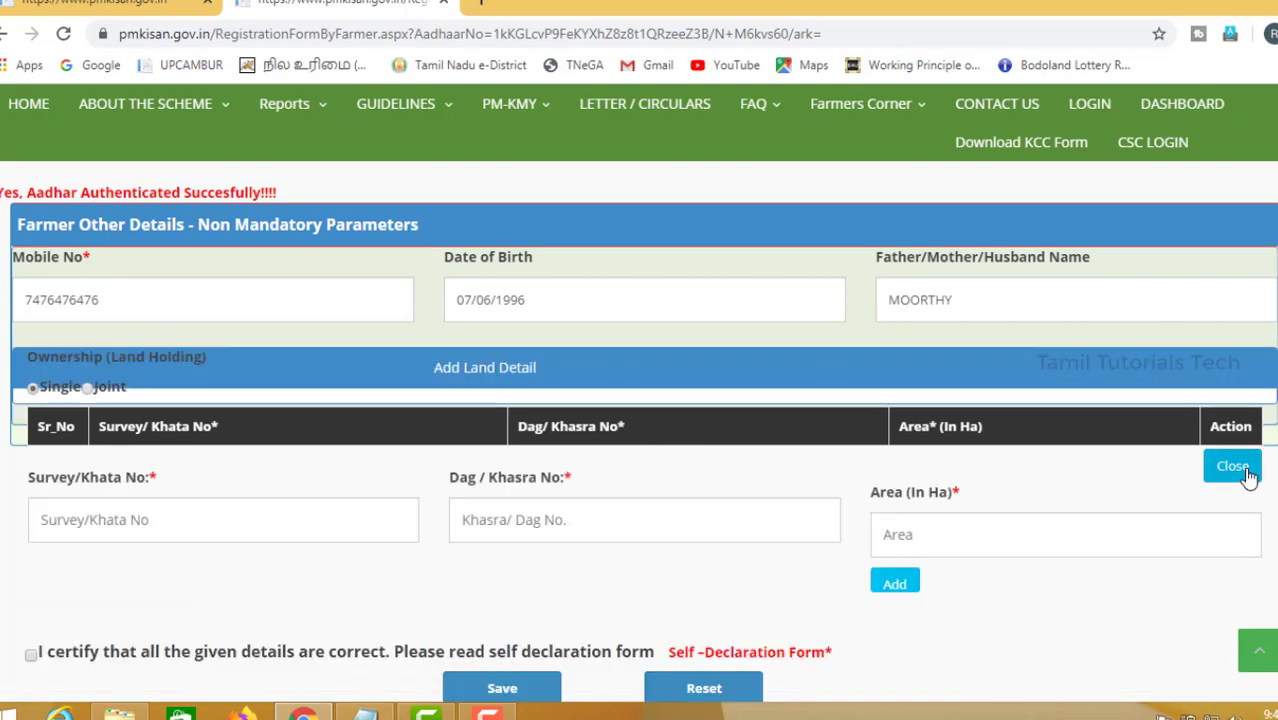
{"action": "left_click", "coordinate": [177, 526]}
{"action": "type", "text": "6"}
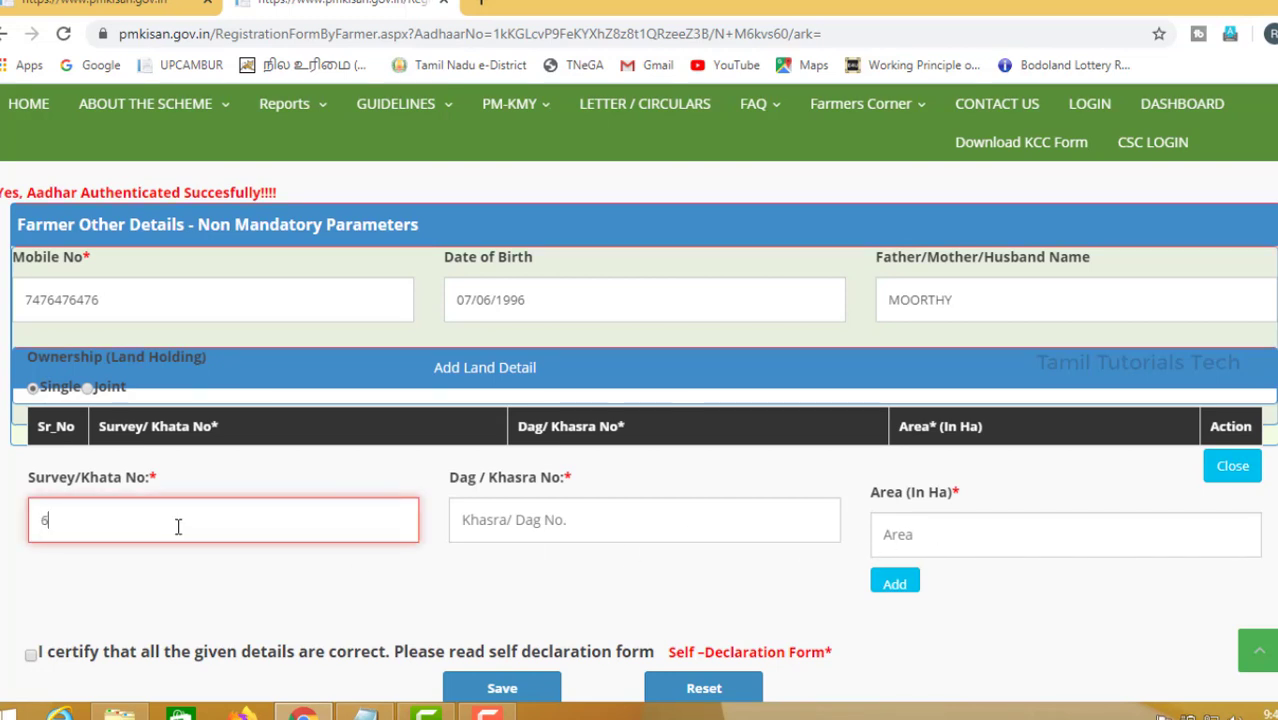
{"action": "type", "text": "3/4"}
{"action": "left_click", "coordinate": [256, 601]}
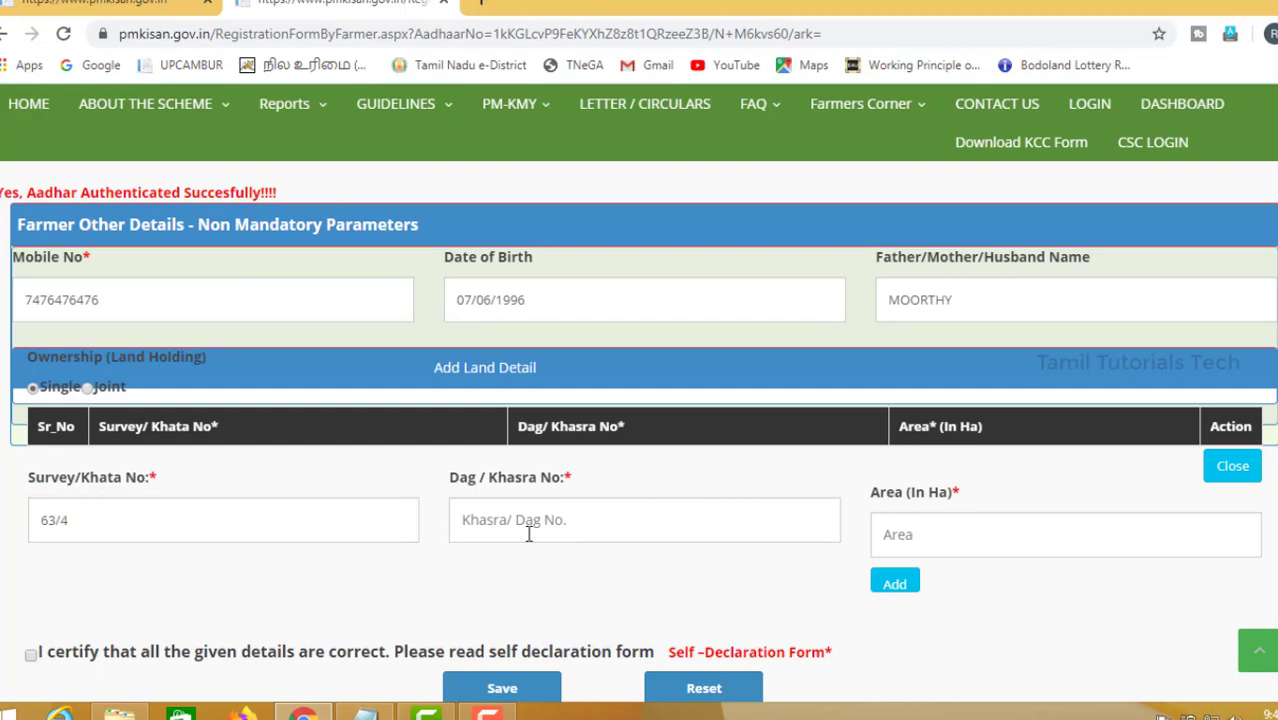
Enter Dag/Khasra No 1342 and area 2.0 hectares, then add the land record to the ownership table.
{"action": "left_click", "coordinate": [529, 535]}
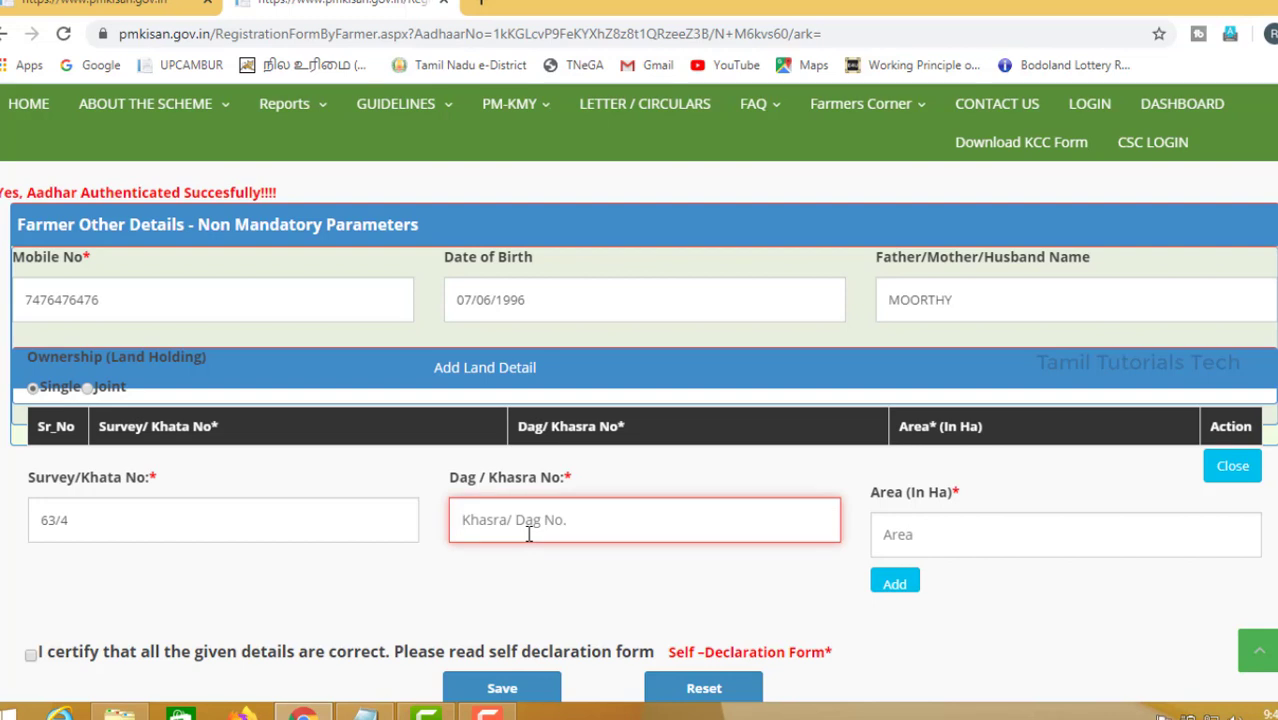
{"action": "type", "text": "1342"}
{"action": "left_click", "coordinate": [986, 534]}
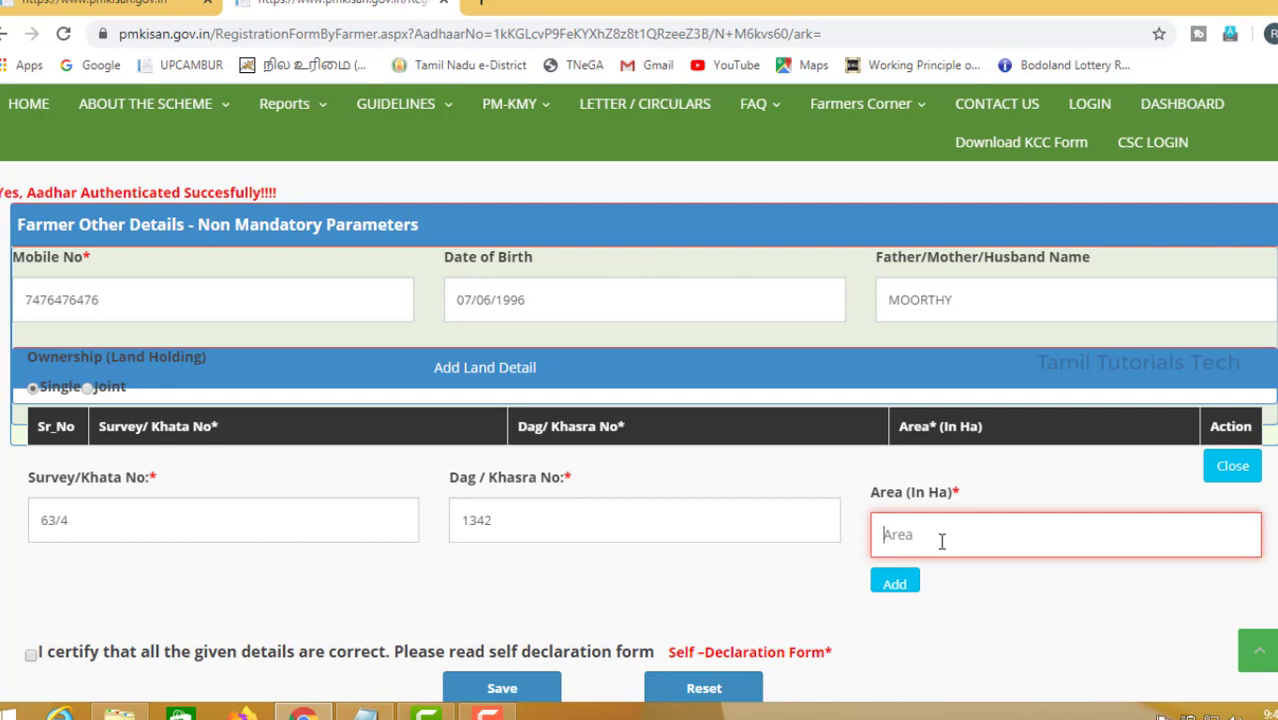
{"action": "type", "text": "2.0"}
{"action": "left_click", "coordinate": [899, 584]}
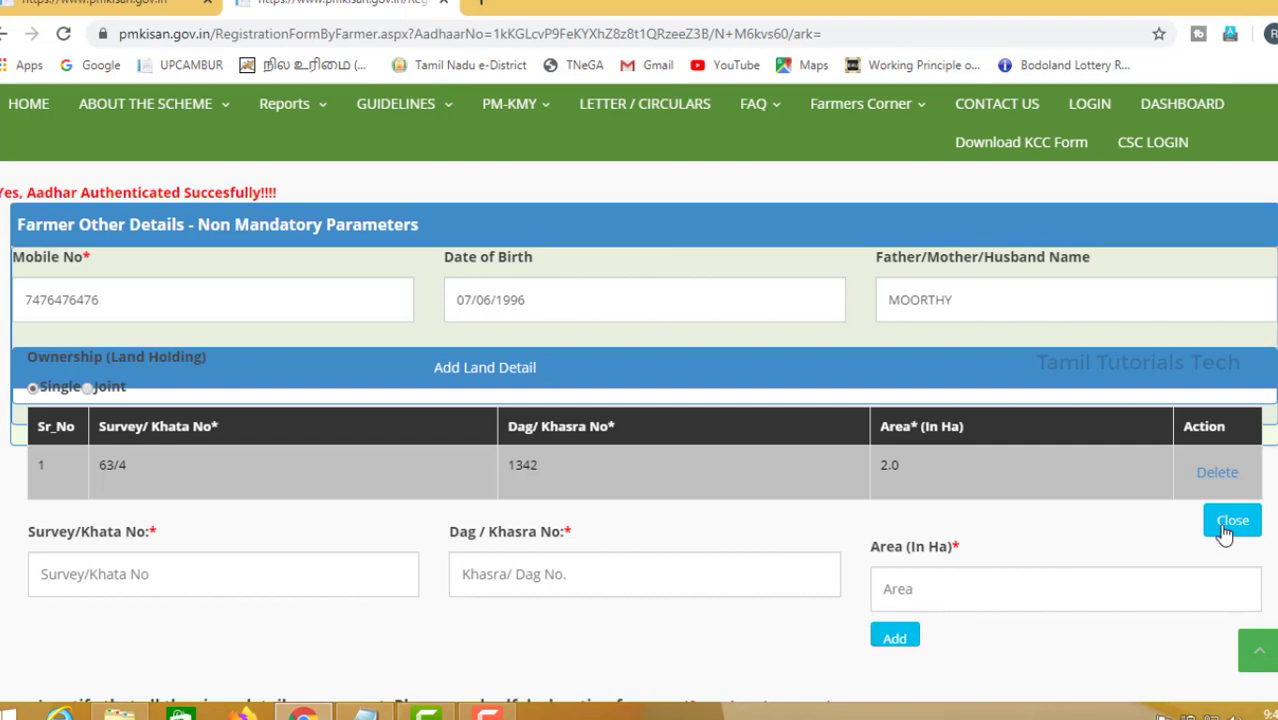
Tick the certification that all given details are correct.
{"action": "scroll", "coordinate": [385, 605], "scroll_direction": "down", "scroll_amount": 2}
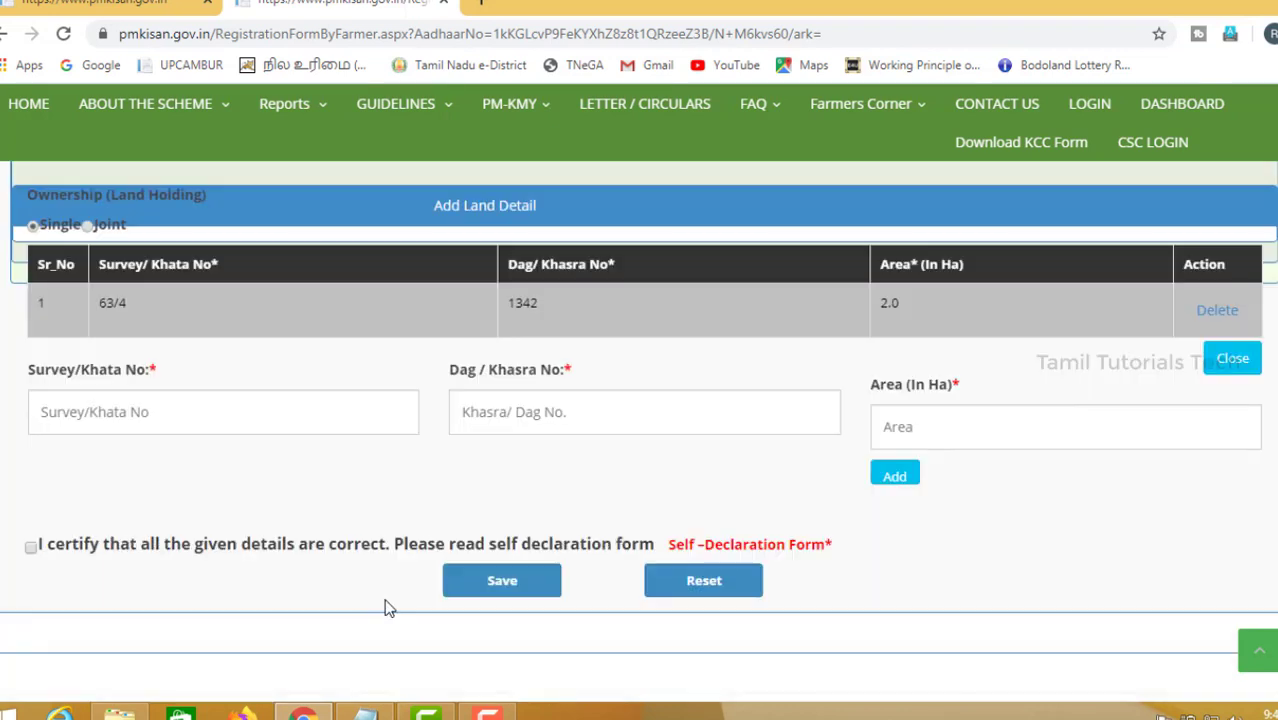
{"action": "left_click", "coordinate": [33, 549]}
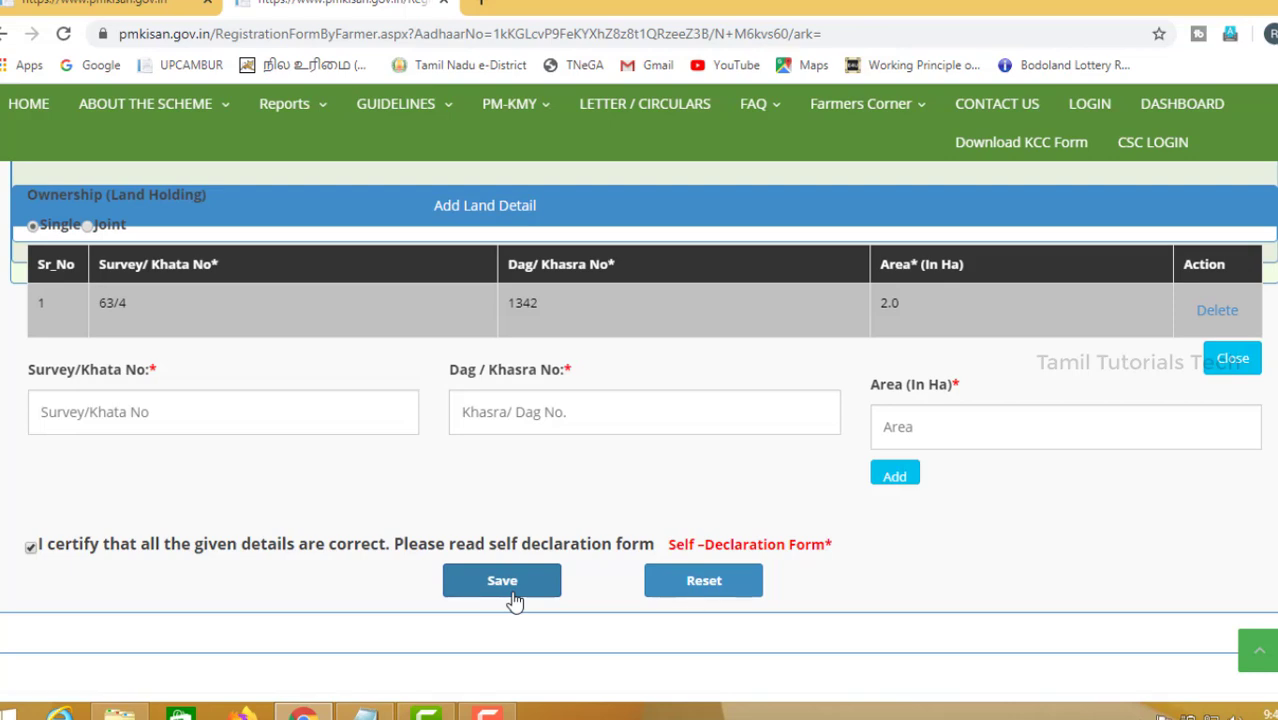
Open the Beneficiary Status page from the Farmers Corner menu.
{"action": "mouse_move", "coordinate": [882, 122]}
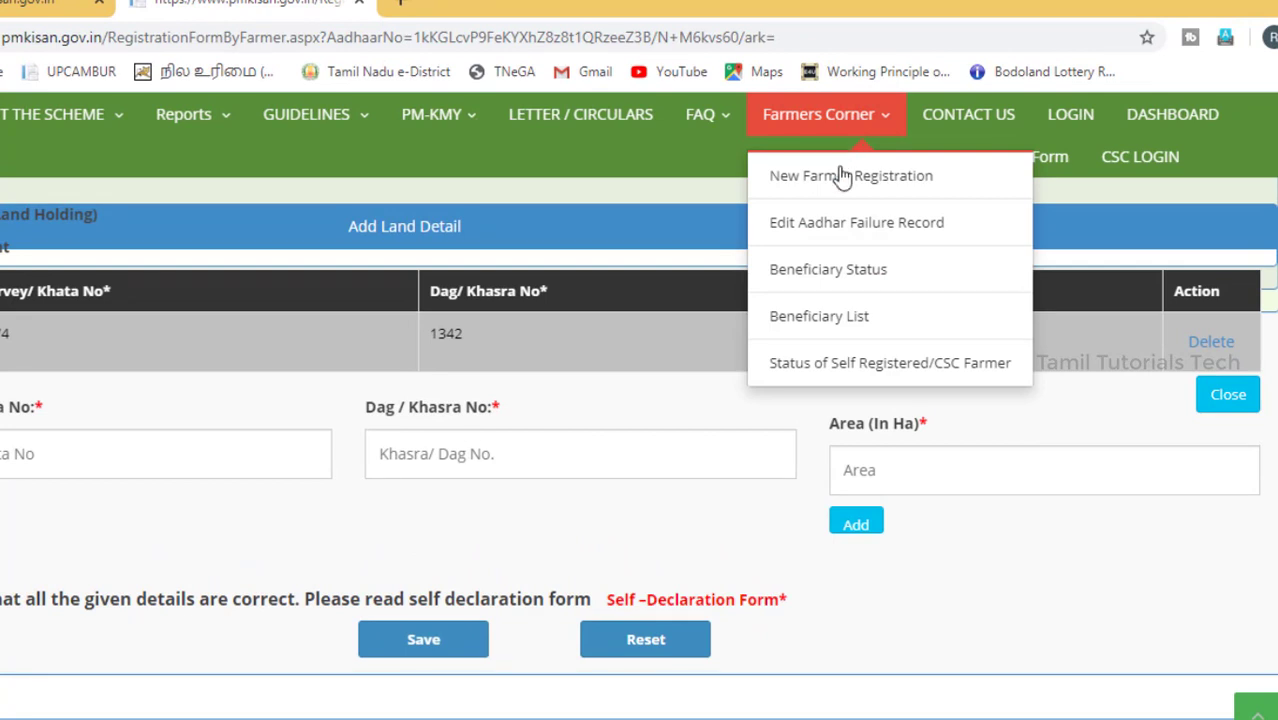
{"action": "left_click", "coordinate": [830, 270]}
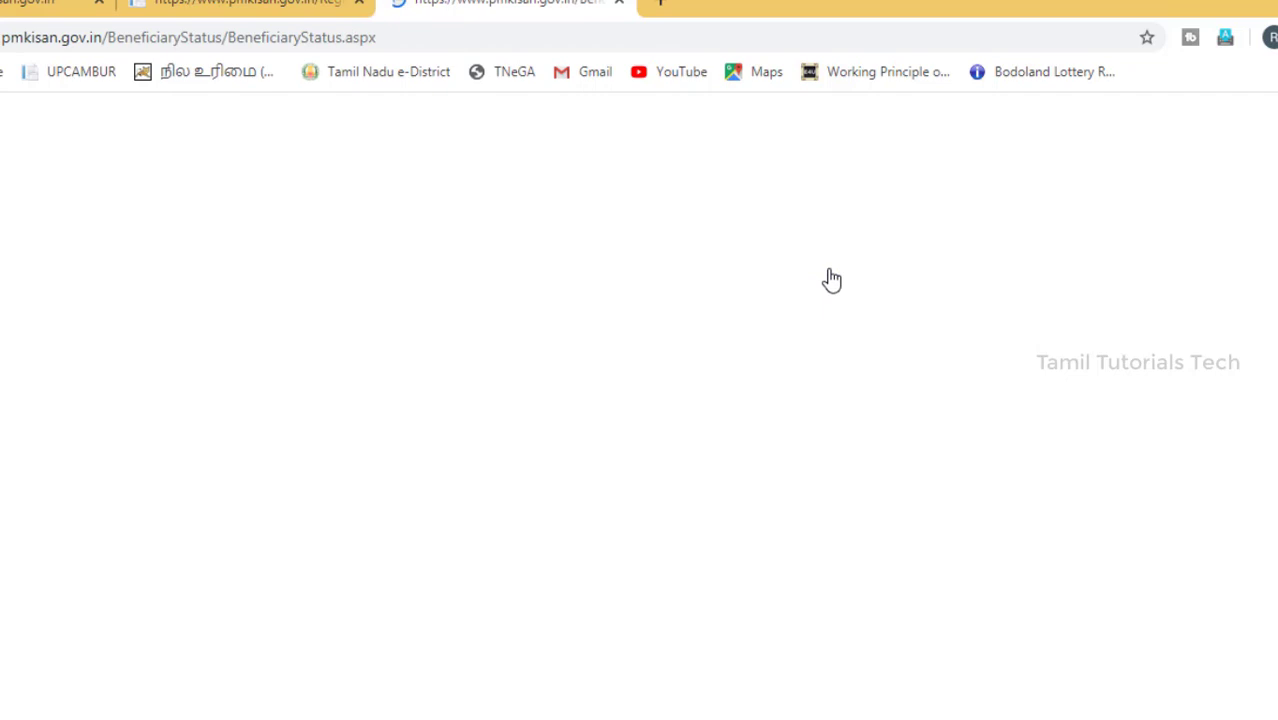